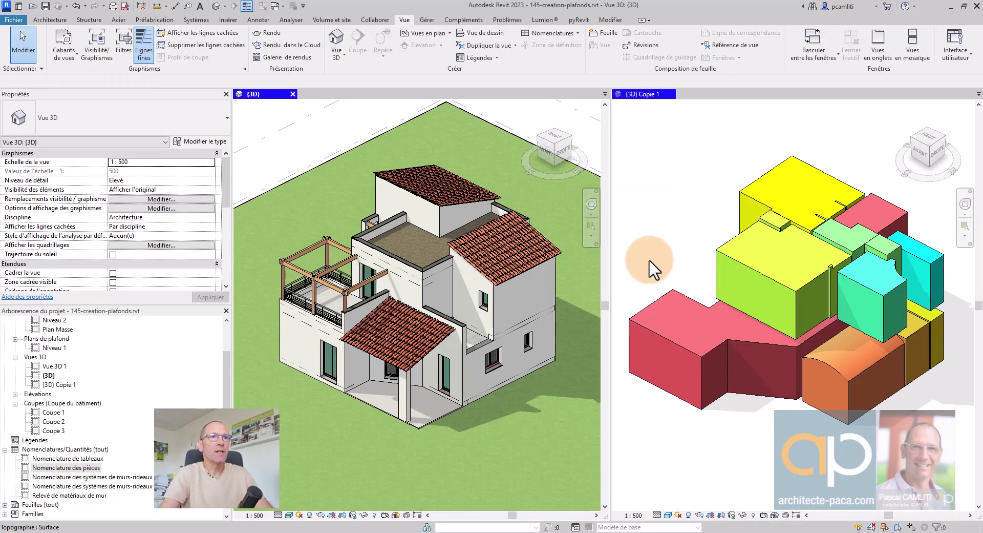
Step: Set the project's Longueur (length) unit format to millimetres (Millimètres)
shift+middle_drag(524, 284, 543, 296)
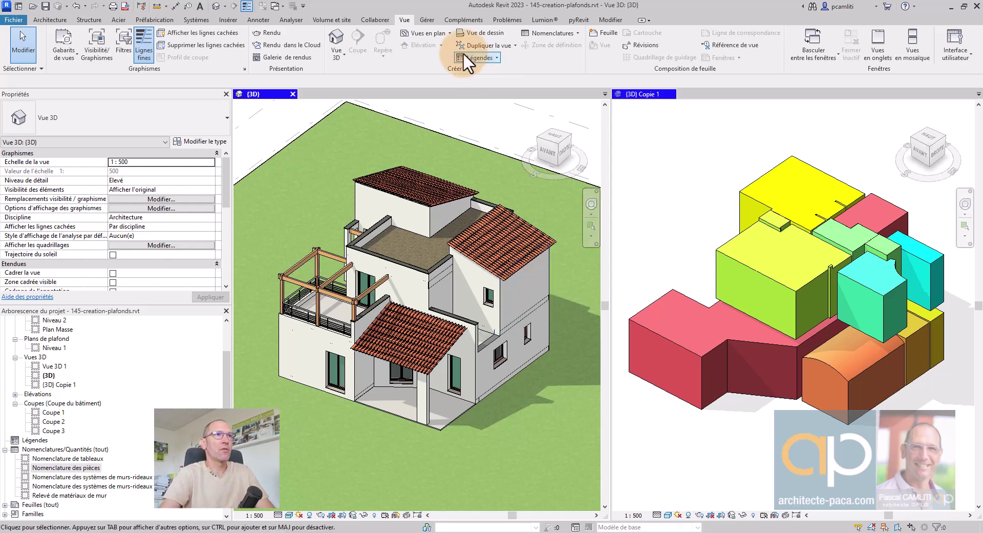
click(435, 19)
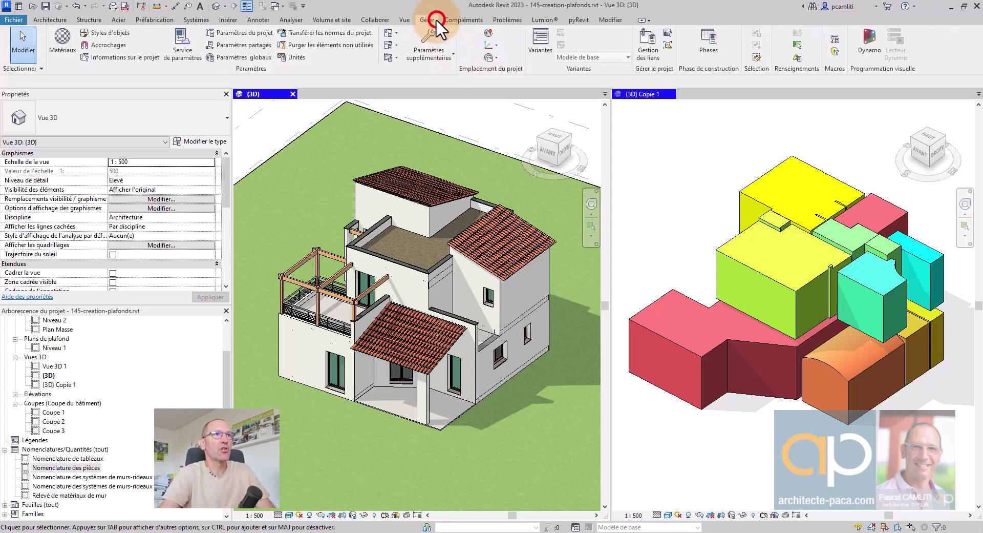
click(297, 56)
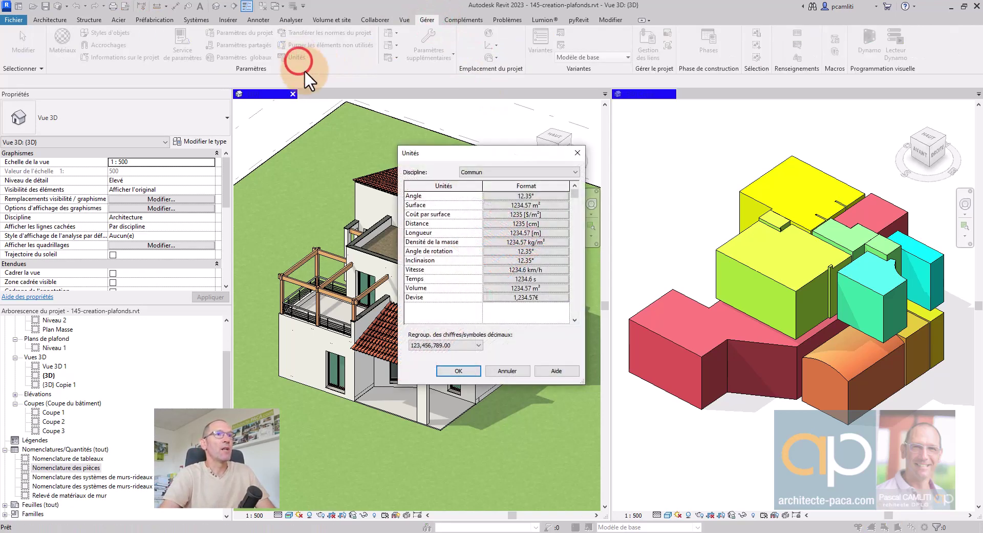
click(529, 233)
click(506, 214)
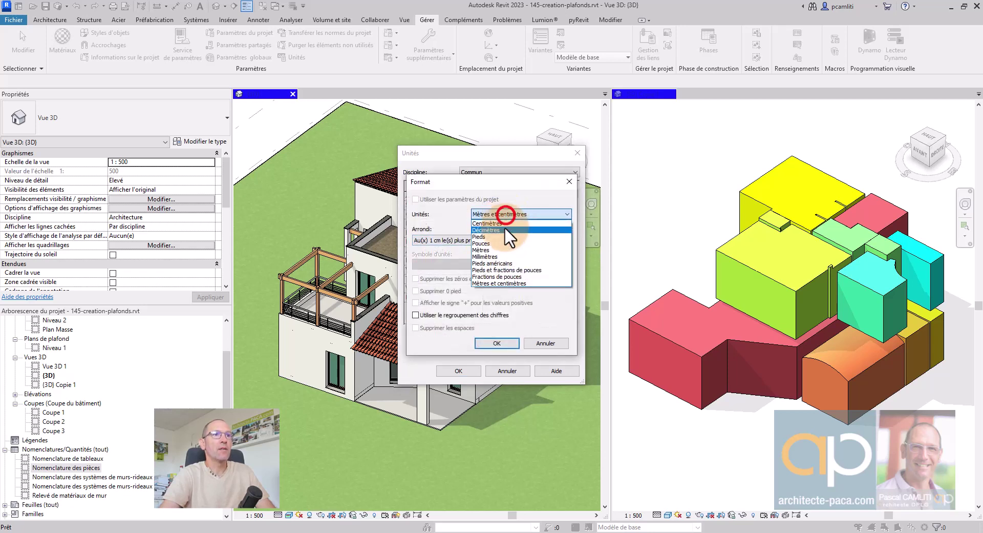
click(505, 254)
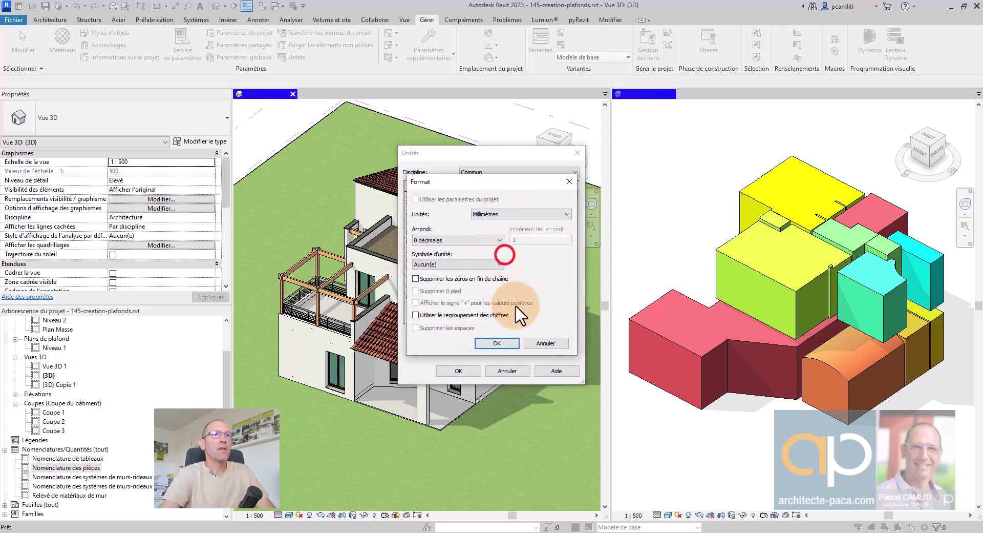
click(511, 342)
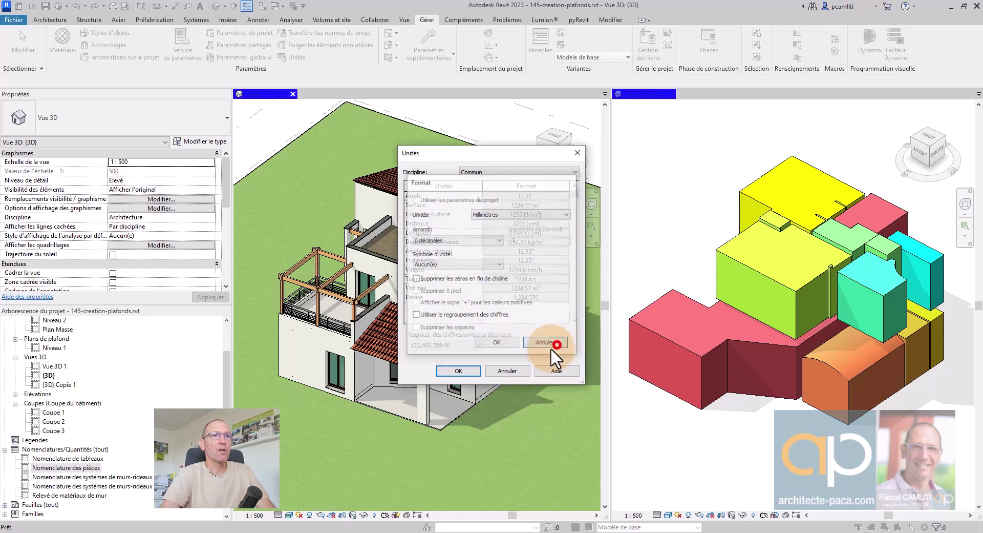
click(524, 367)
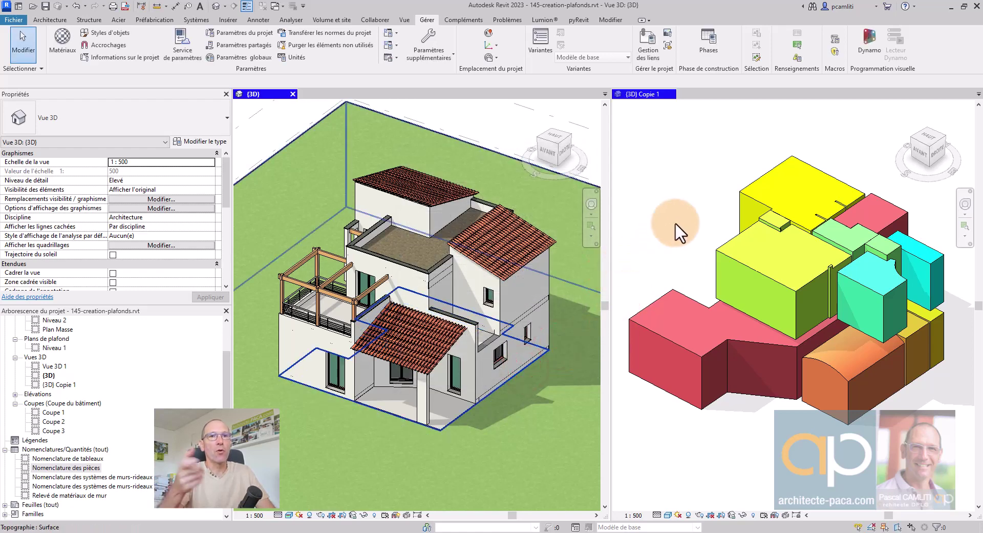
Step: Activate the room solids view, then orbit and pan to recentre the house model
click(676, 225)
scroll(676, 225, down, 3)
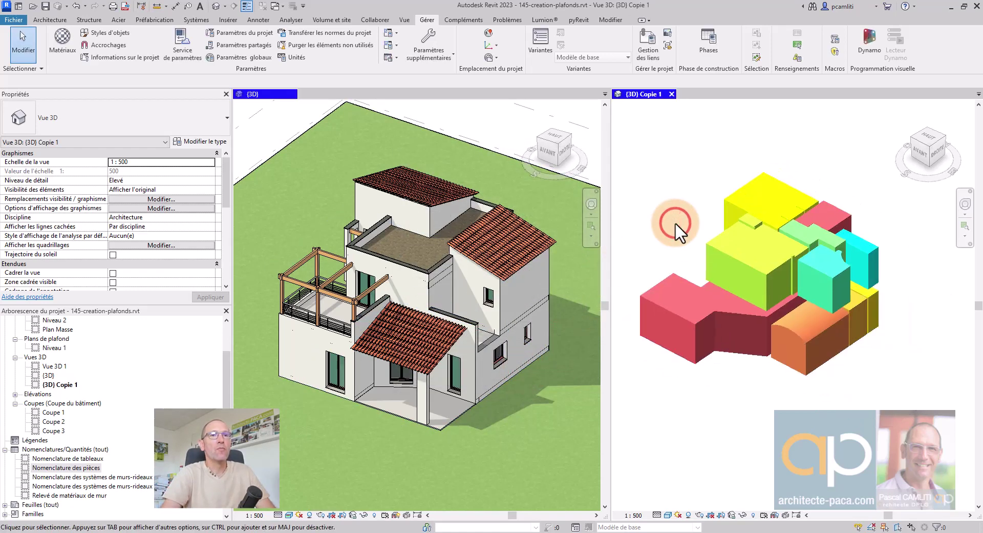
scroll(675, 220, up, 1)
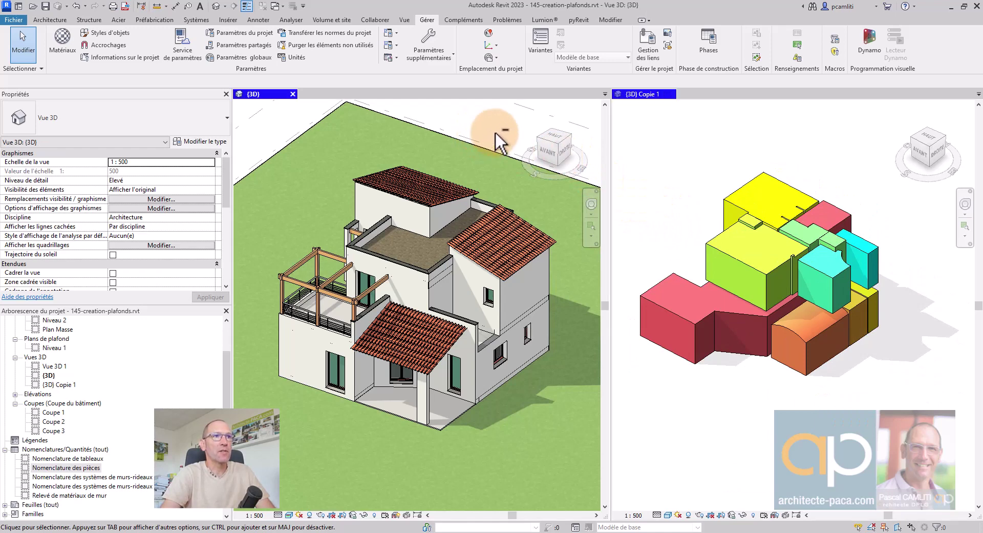
mouse_move(491, 141)
shift+middle_down()
mouse_move(487, 233)
mouse_move(501, 254)
shift+middle_up()
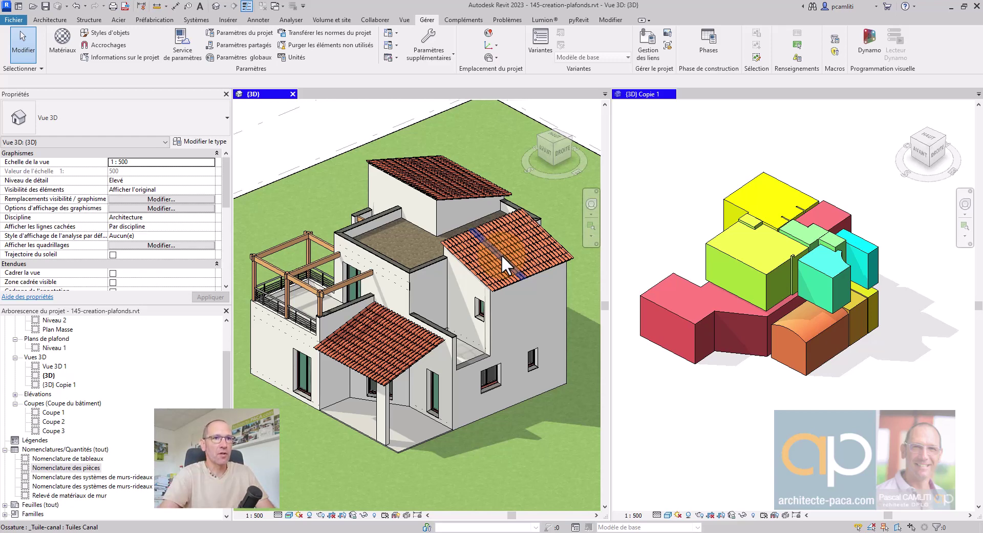
middle_drag(502, 254, 551, 262)
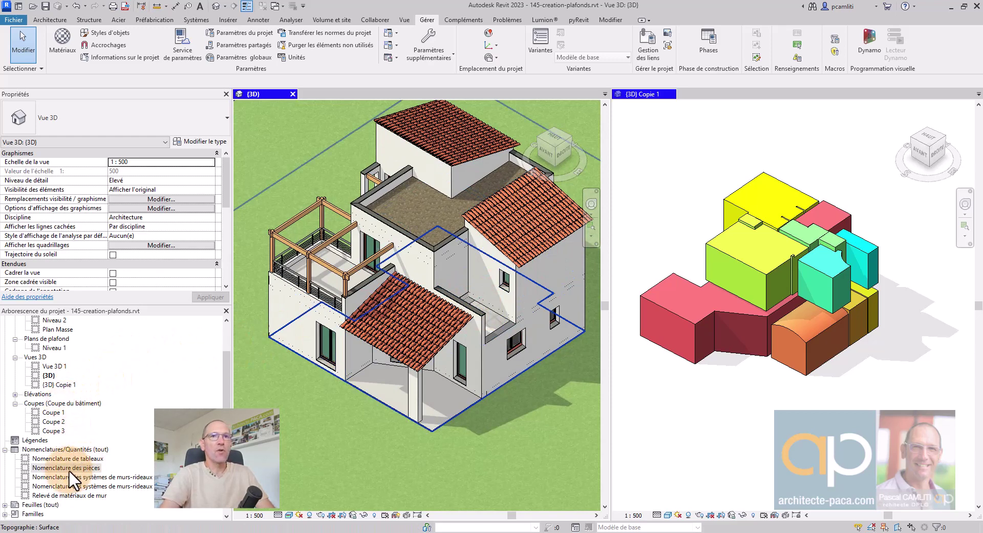
Step: Close the house 3D view and the room solids view, answering the save prompt
click(293, 94)
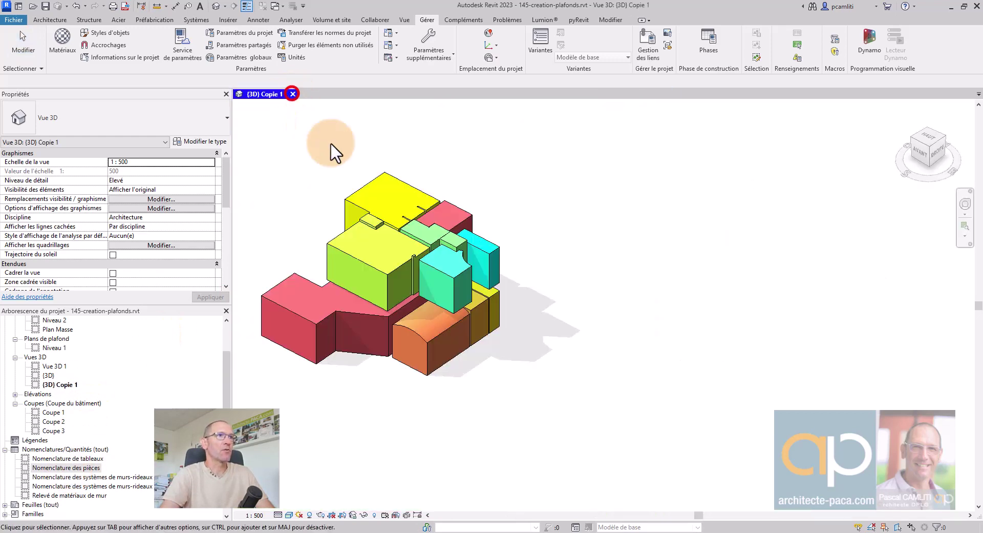
click(293, 93)
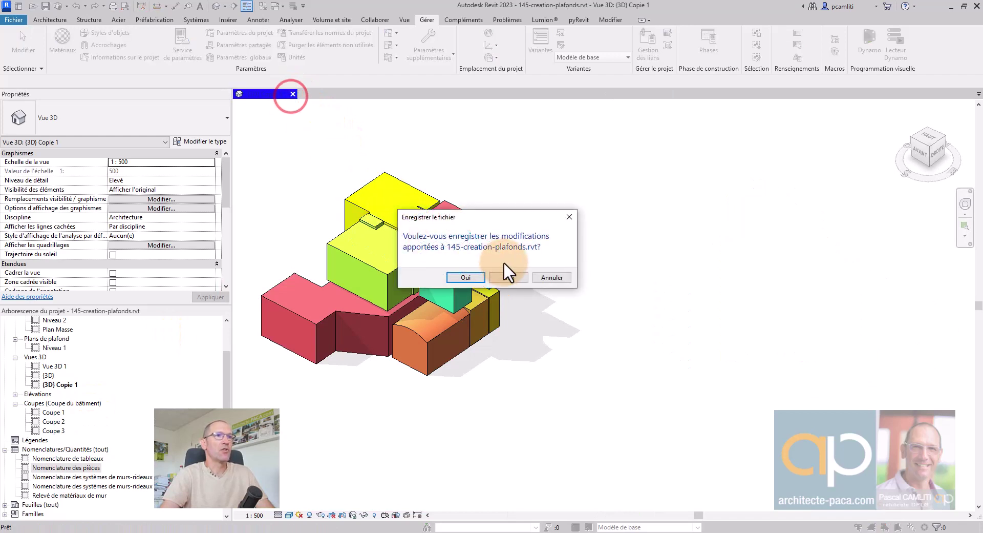
click(516, 278)
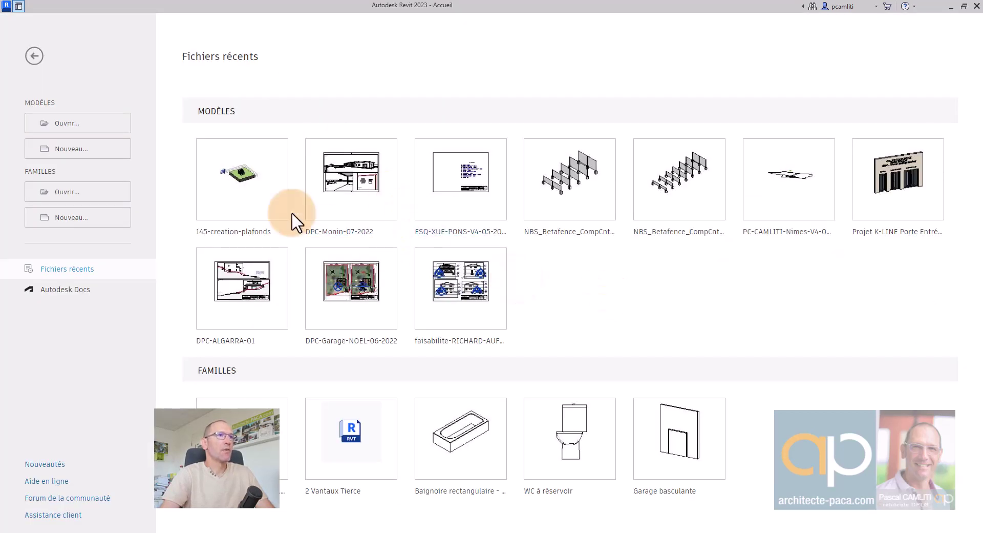
Step: Create a new project from the DefaultMetricFRA template
click(85, 152)
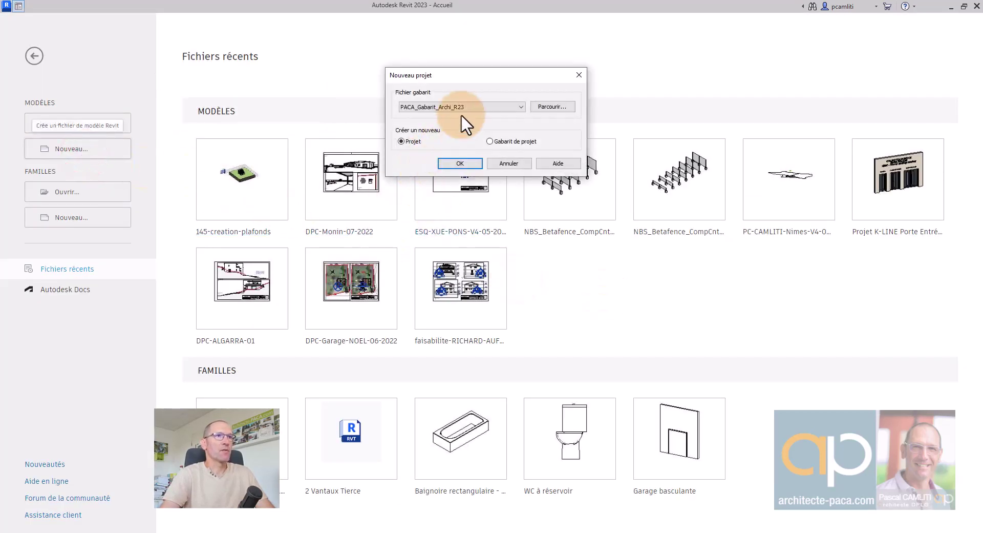
click(464, 106)
click(469, 128)
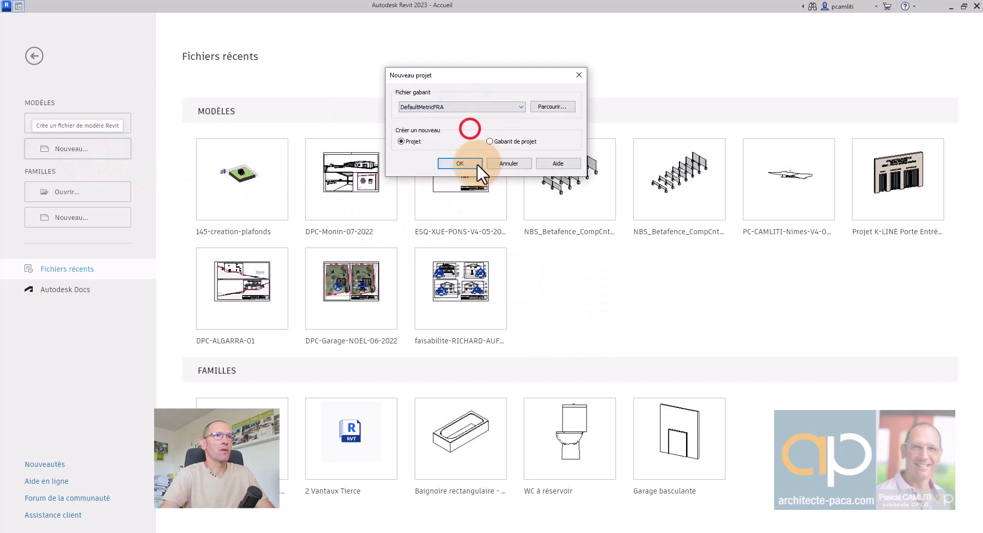
click(476, 163)
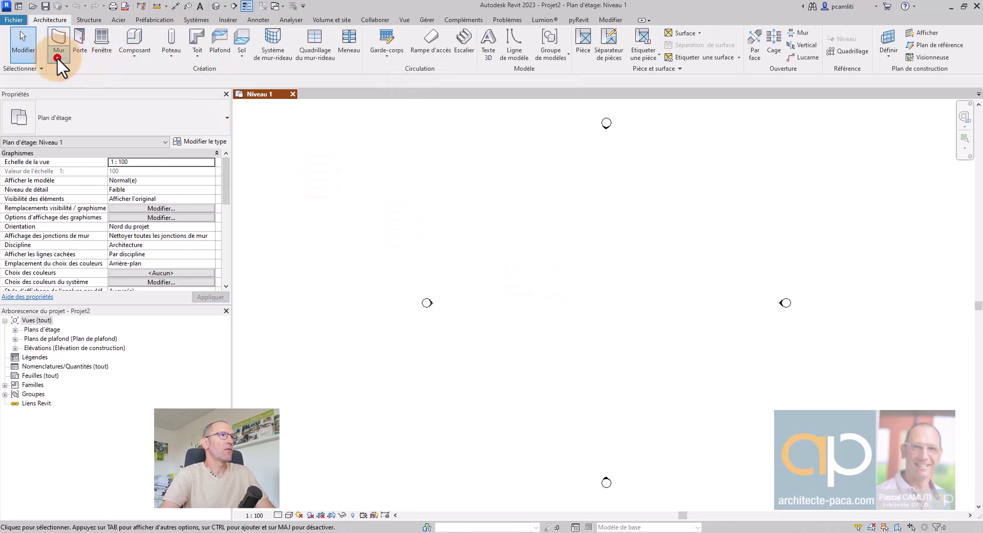
Step: Draw a rectangular outline of walls on Niveau 1
click(57, 57)
click(75, 79)
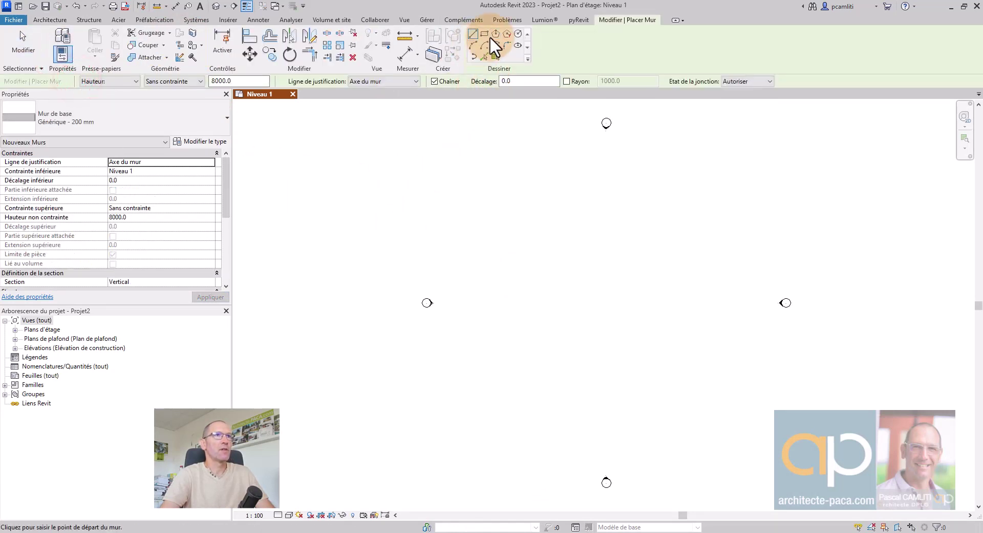
click(484, 34)
click(483, 234)
click(715, 383)
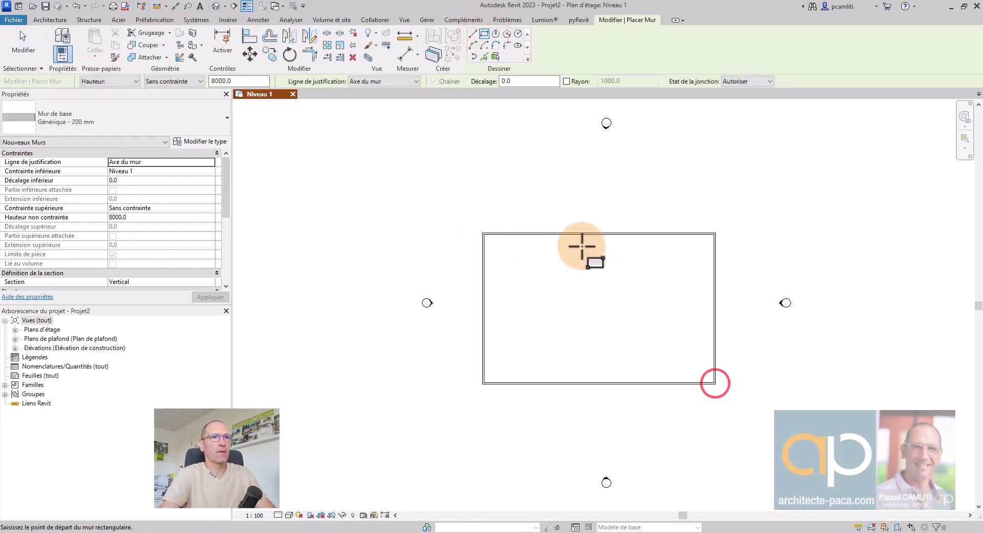
key(Escape)
key(Escape)
Step: Add interior walls inside the outline: two sloped, two vertical and one horizontal
click(62, 38)
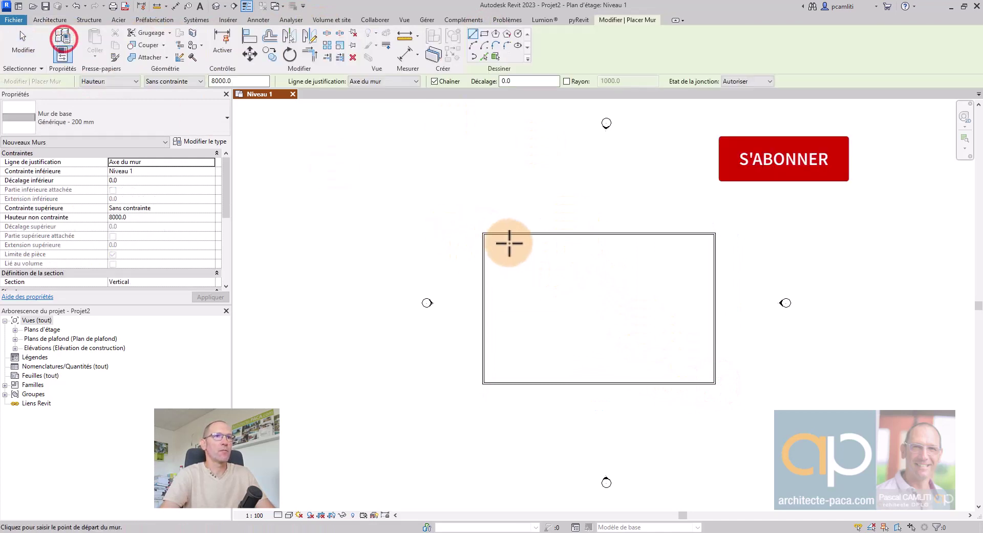
click(528, 233)
click(566, 383)
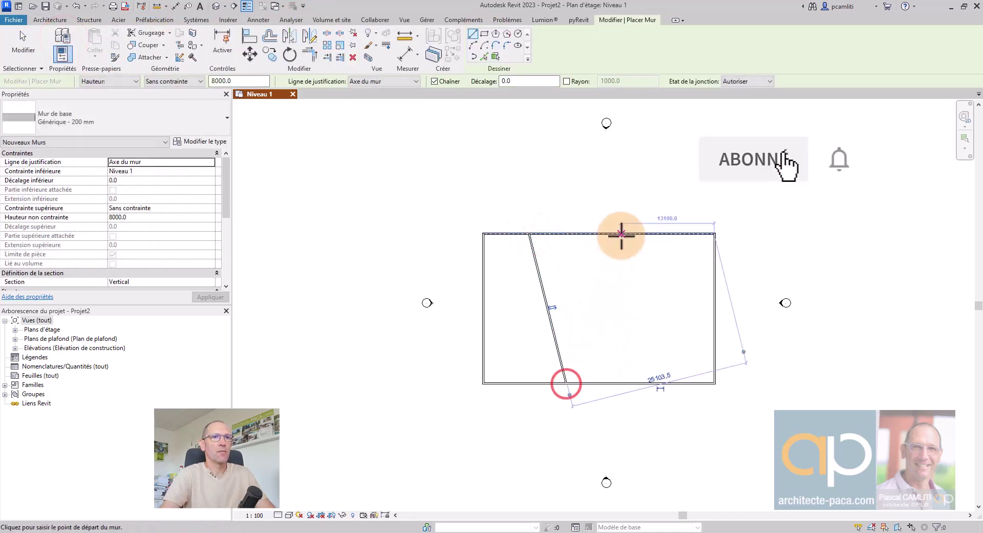
click(621, 234)
click(621, 382)
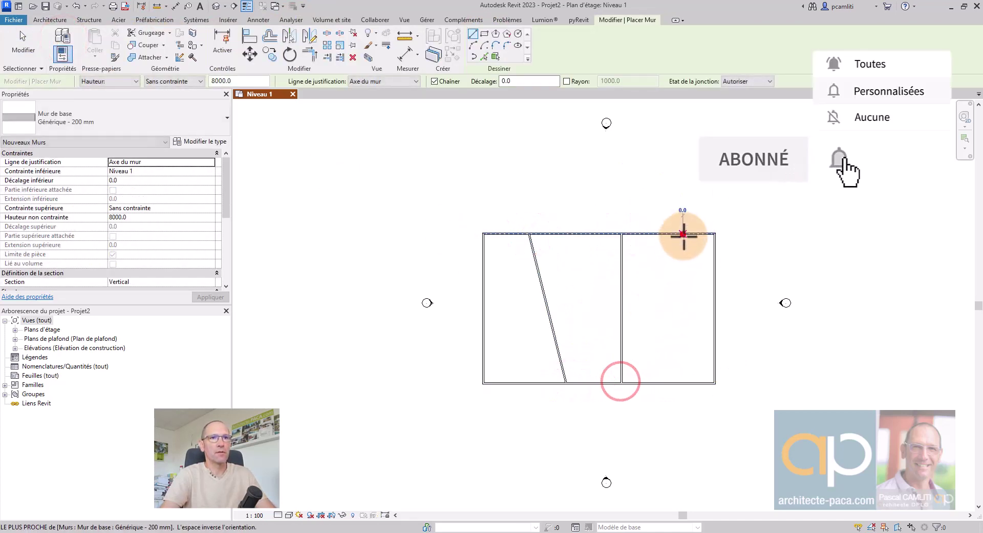
click(683, 234)
click(682, 384)
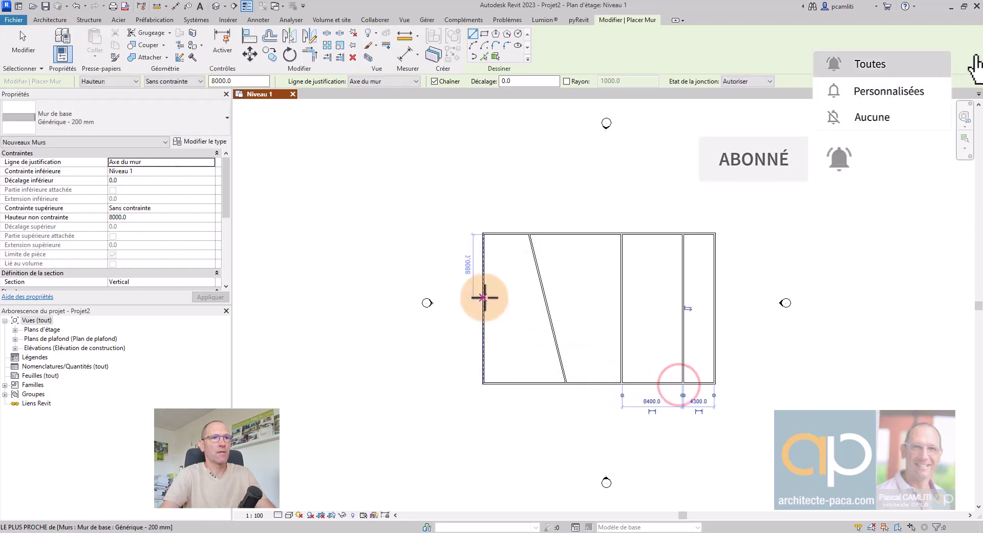
click(484, 297)
click(715, 297)
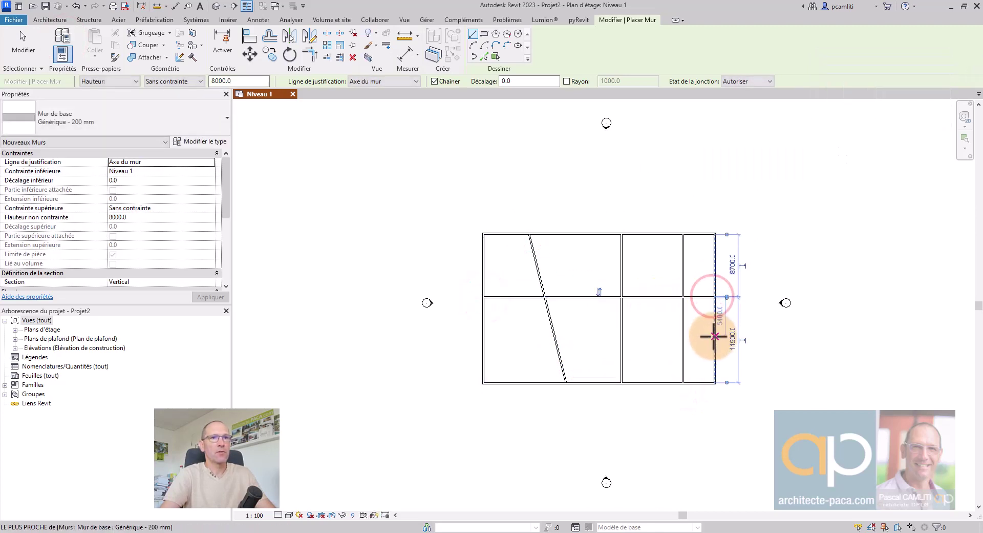
click(715, 336)
click(484, 359)
key(Escape)
key(Escape)
scroll(573, 364, up, 2)
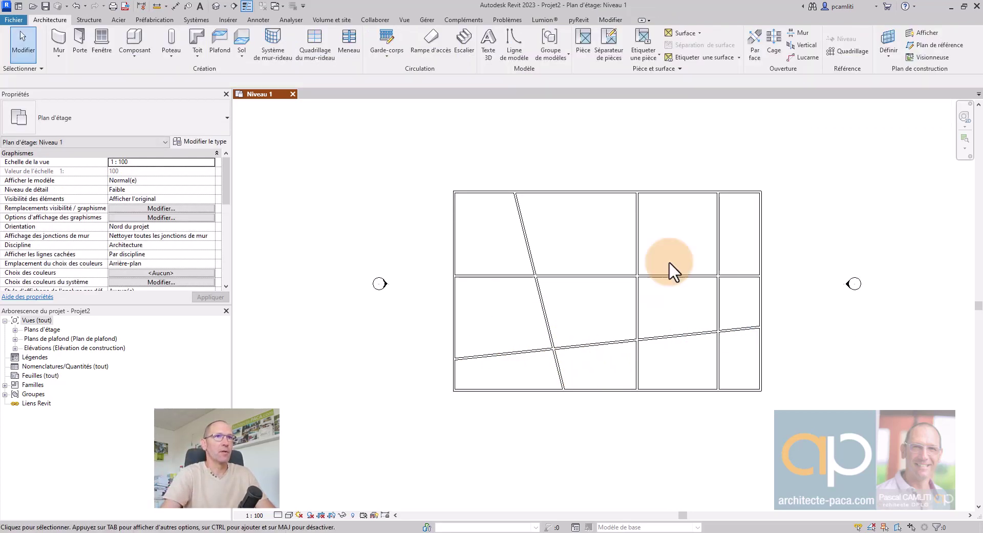
Step: Place rooms in the four upper compartments of the Niveau 1 plan
click(583, 41)
click(496, 245)
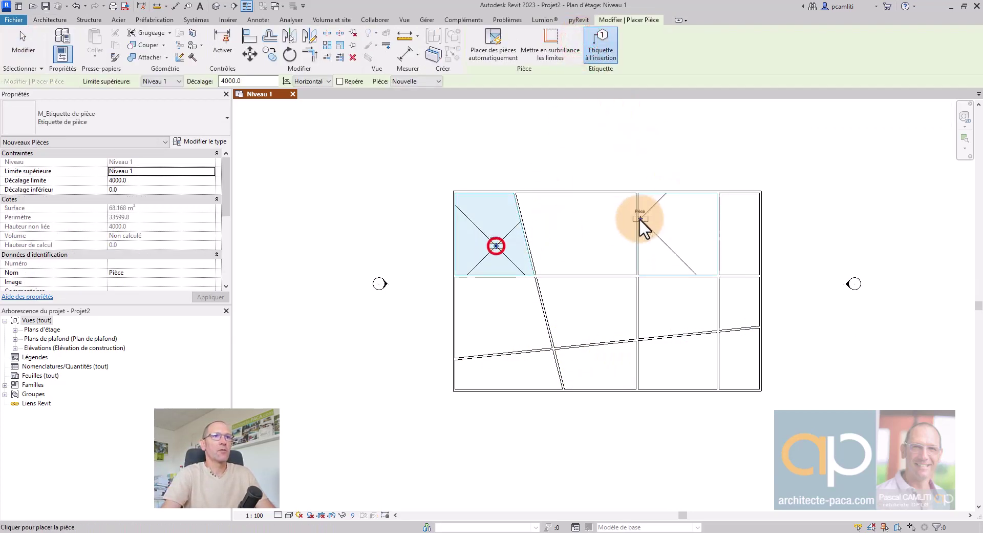
click(599, 233)
click(681, 233)
click(743, 241)
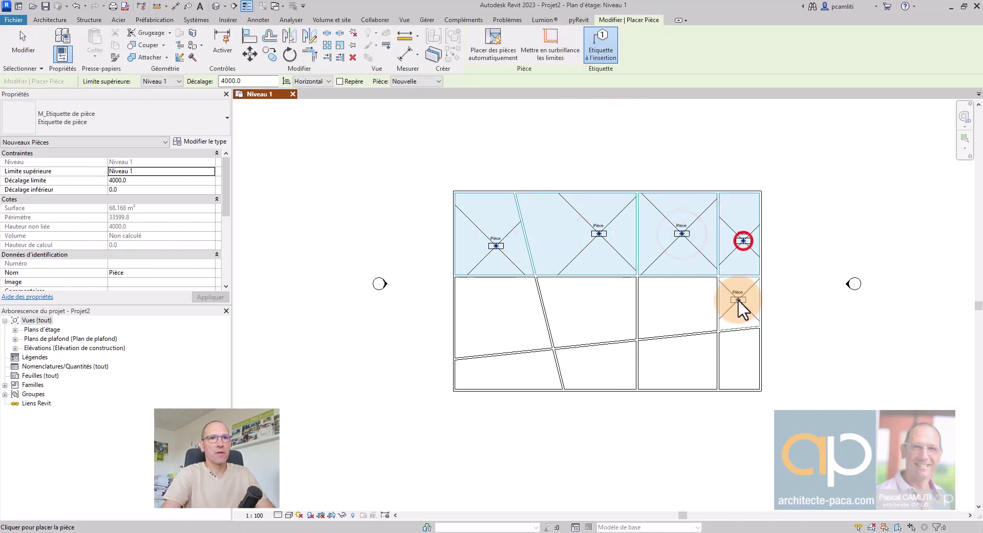
Step: Place rooms in the eight remaining lower compartments, completing rooms 1 to 12
click(739, 300)
click(667, 309)
click(608, 309)
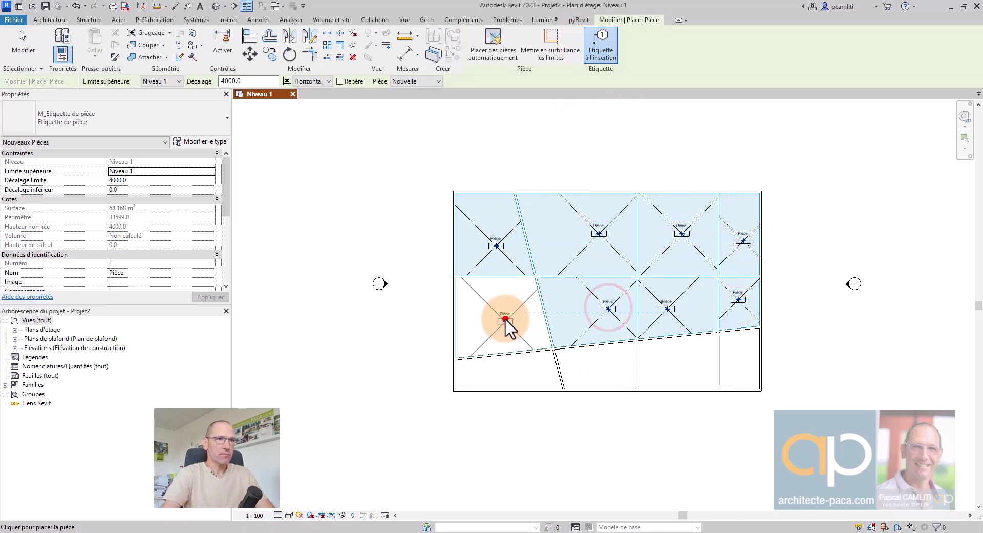
click(505, 320)
click(505, 371)
click(608, 367)
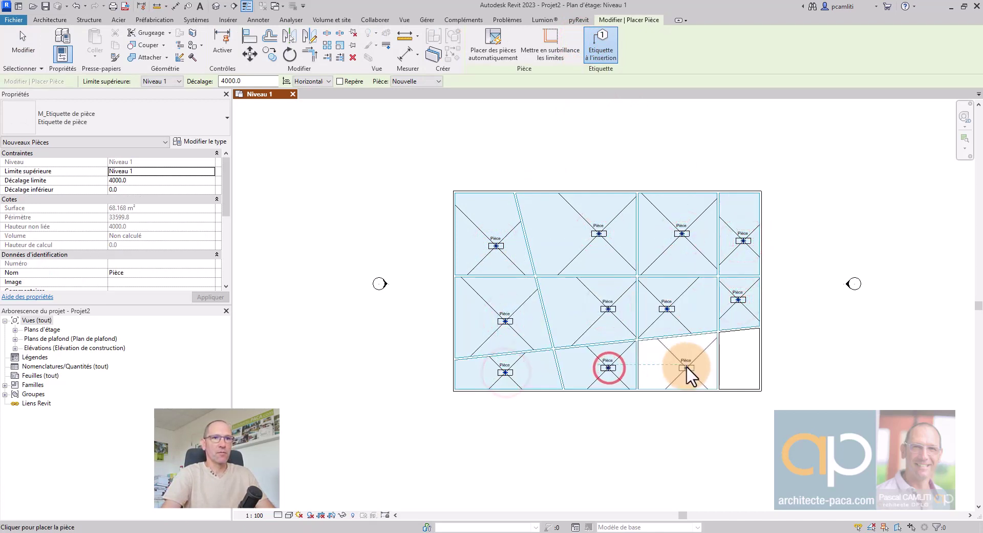
click(687, 368)
click(746, 359)
key(Escape)
key(Escape)
scroll(499, 258, up, 2)
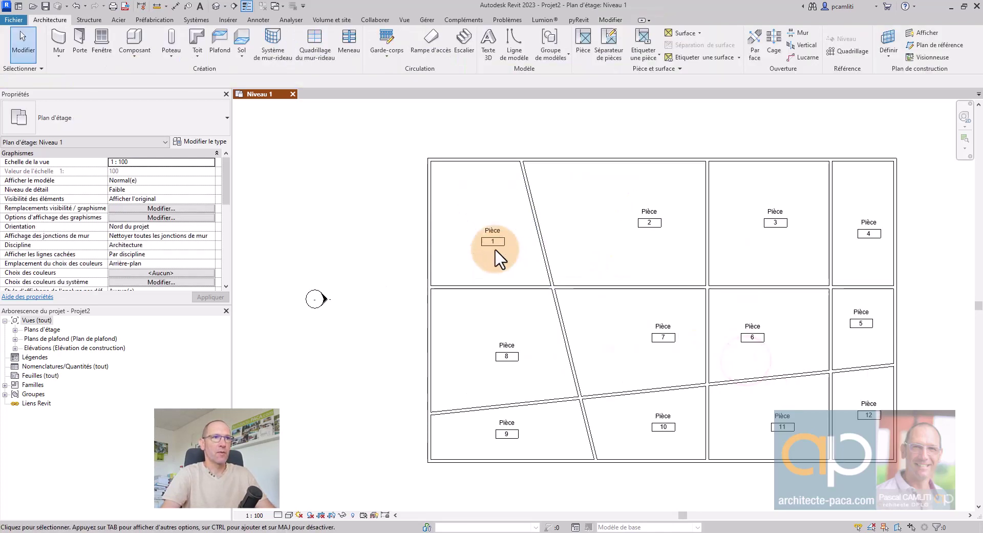
scroll(500, 258, up, 1)
Step: Name rooms 1 to 4 A, E, ZE and T
click(493, 241)
click(492, 228)
text(A)
click(672, 204)
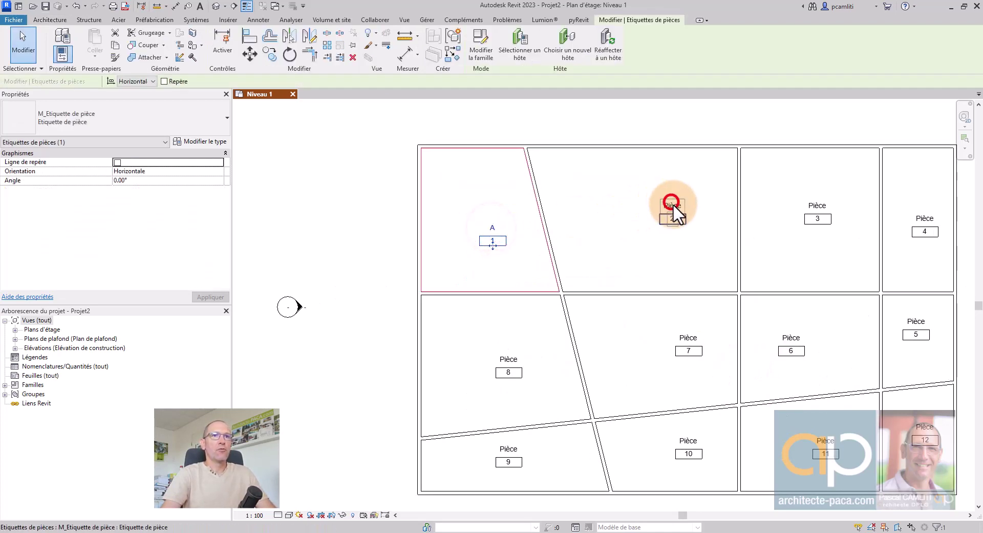
click(671, 205)
text(E)
click(772, 203)
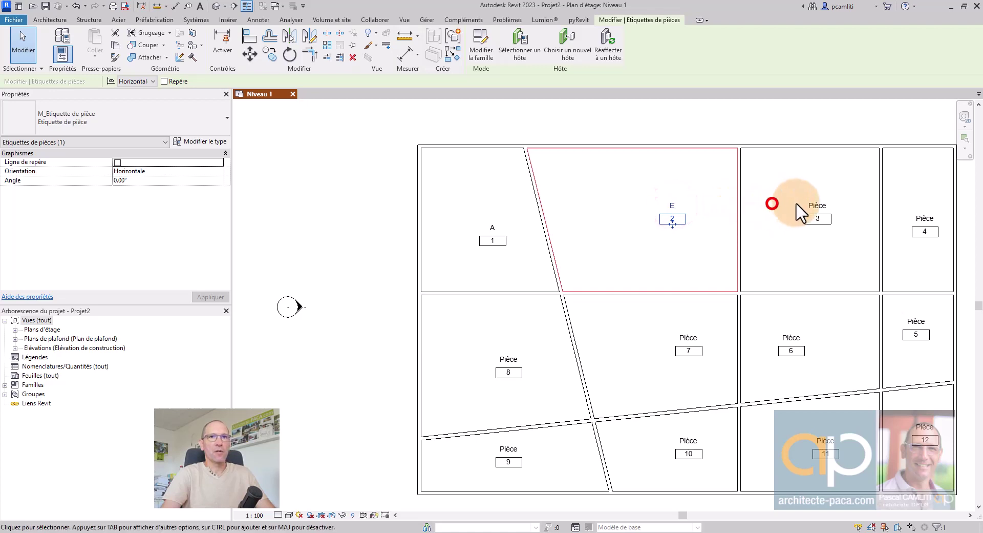
click(814, 208)
click(817, 205)
text(ZE)
click(848, 189)
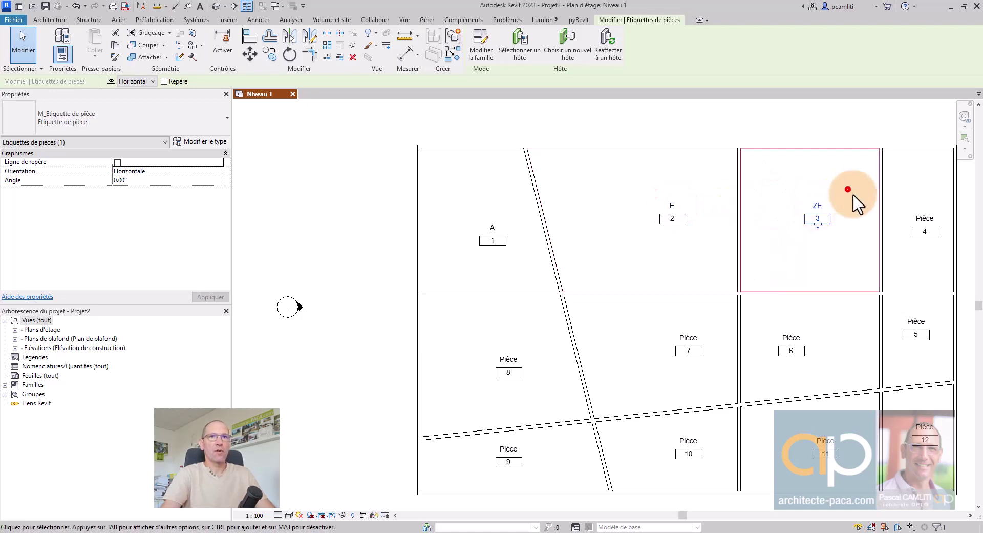
click(925, 230)
click(925, 218)
text(T)
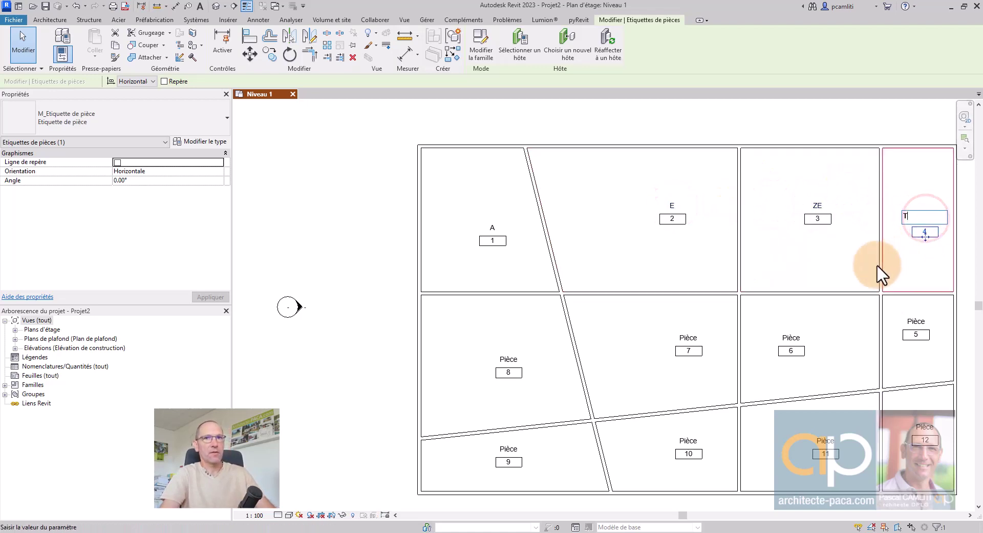
click(852, 265)
Step: Name rooms 8, 7, 6 and 5 E, R, T and D
click(507, 361)
click(509, 356)
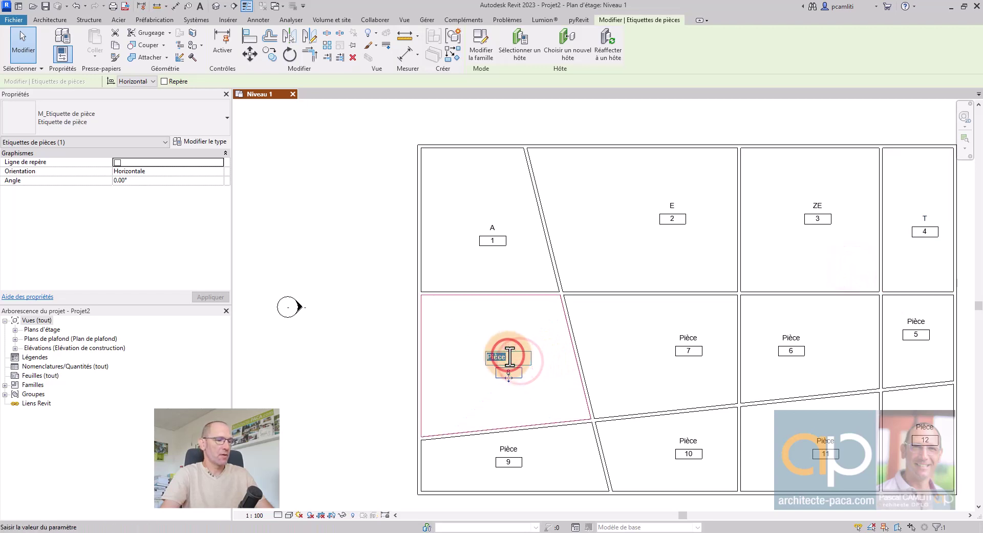
text(E)
click(687, 330)
click(681, 337)
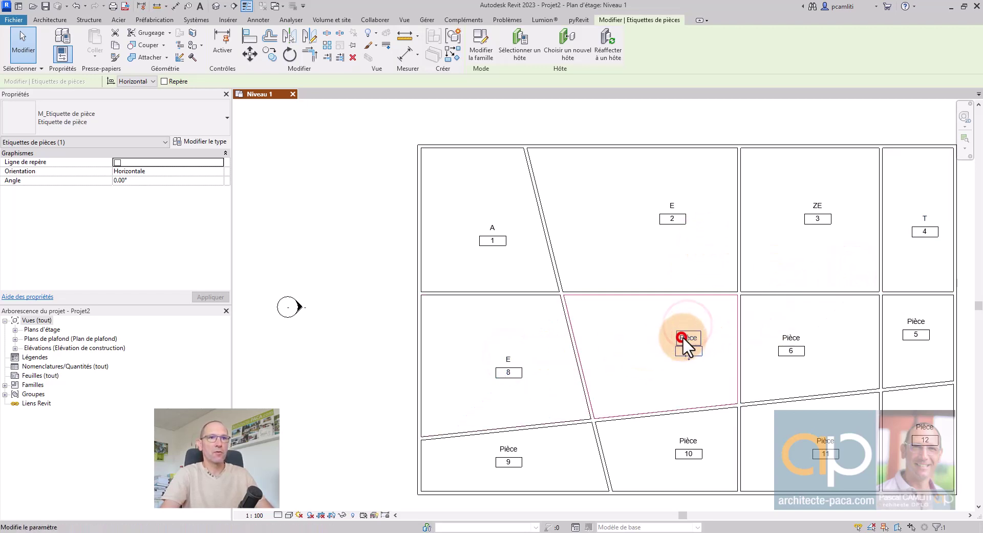
text(R)
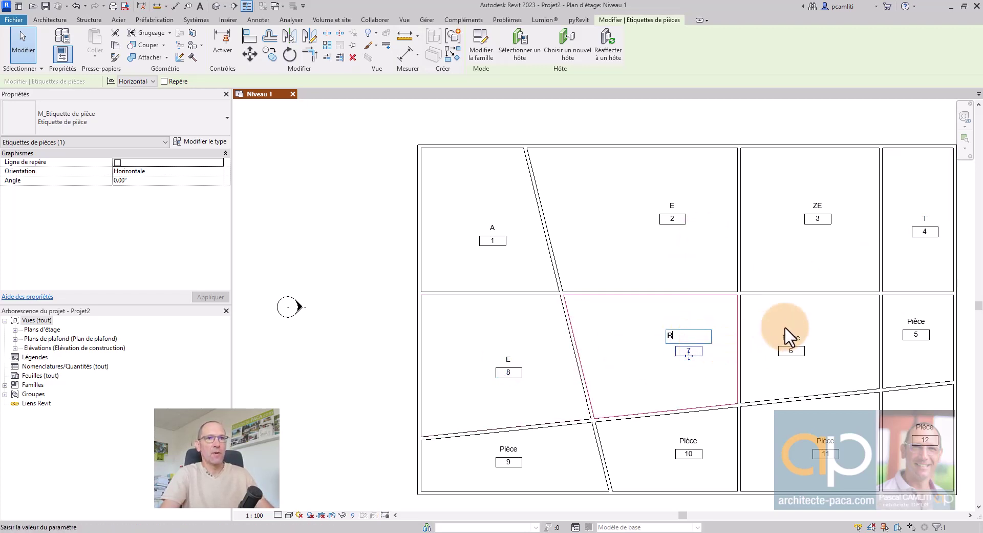
click(784, 327)
click(791, 337)
text(T)
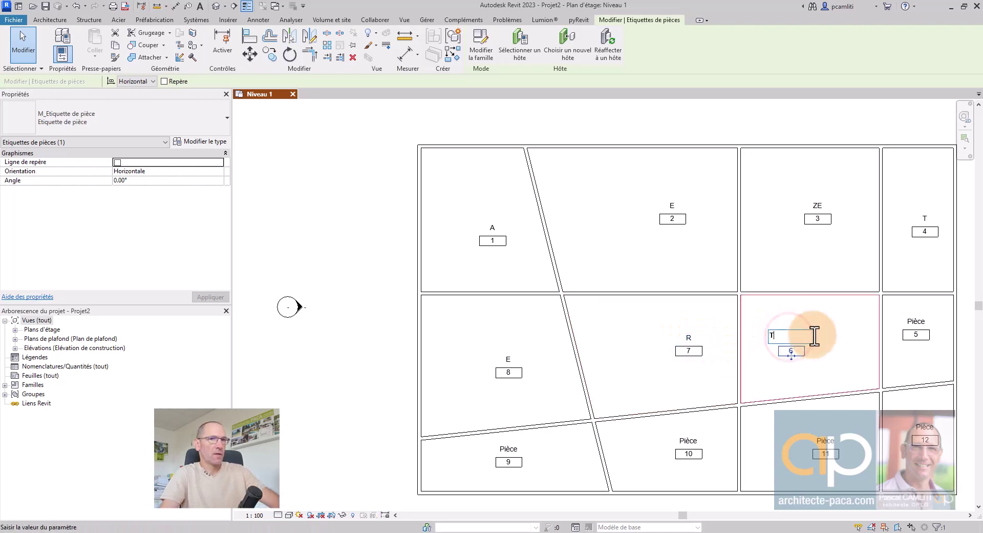
middle_click(833, 324)
click(790, 284)
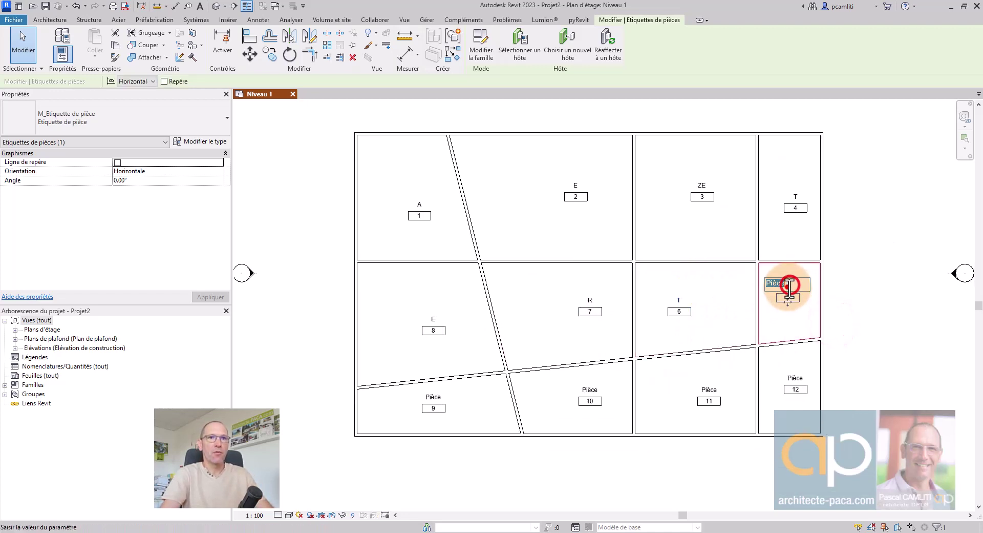
click(789, 285)
text(D)
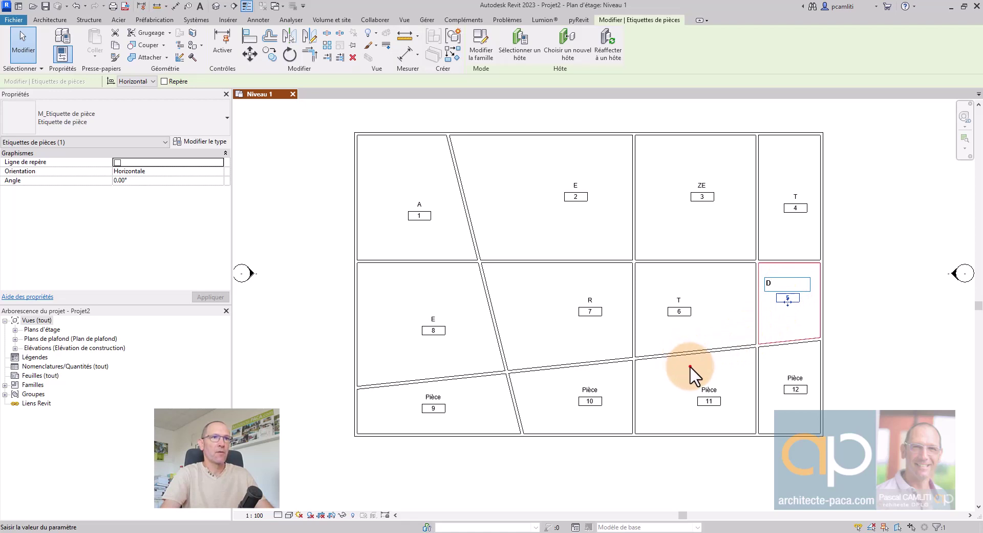
click(690, 365)
Step: Name rooms 9 to 12 E, A, B and C
click(434, 398)
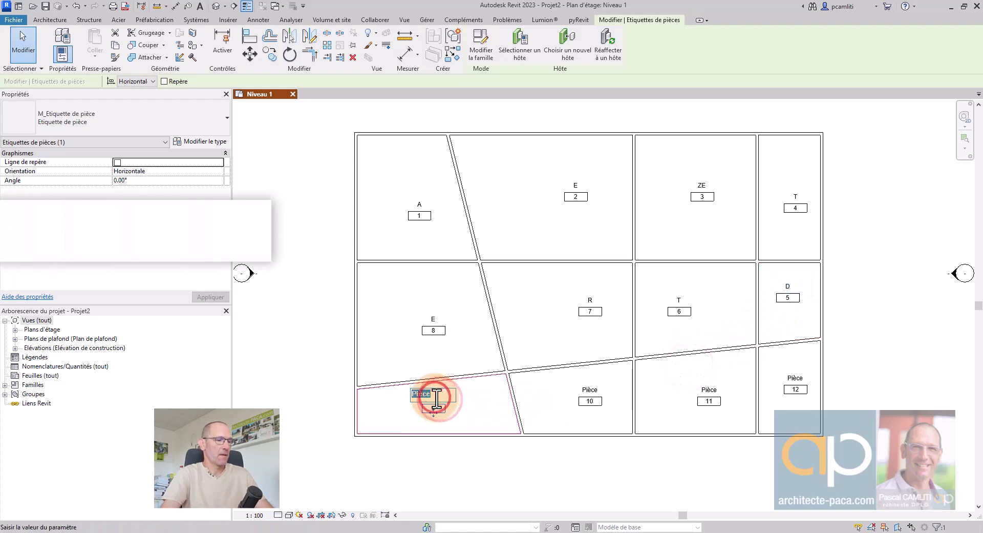
text(E)
click(554, 385)
click(593, 389)
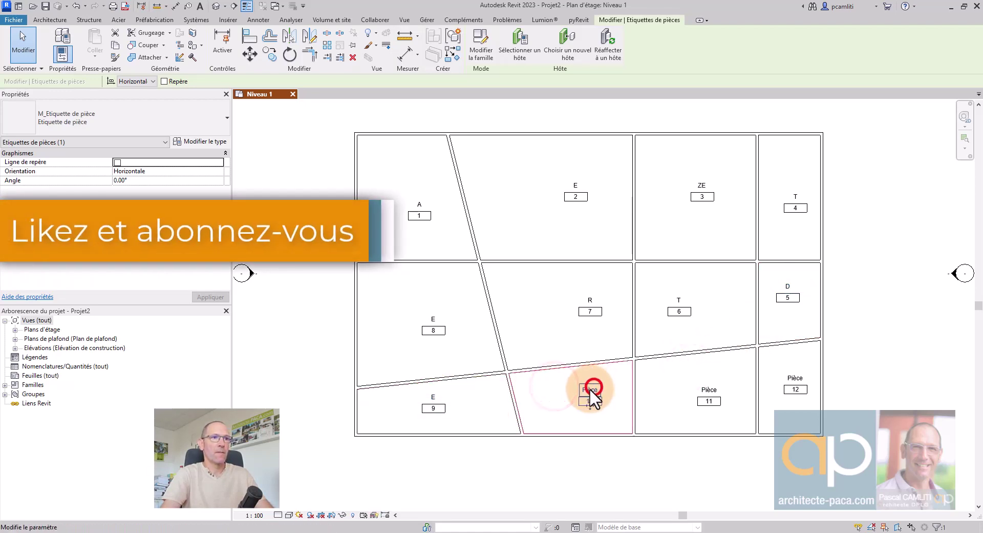
click(601, 388)
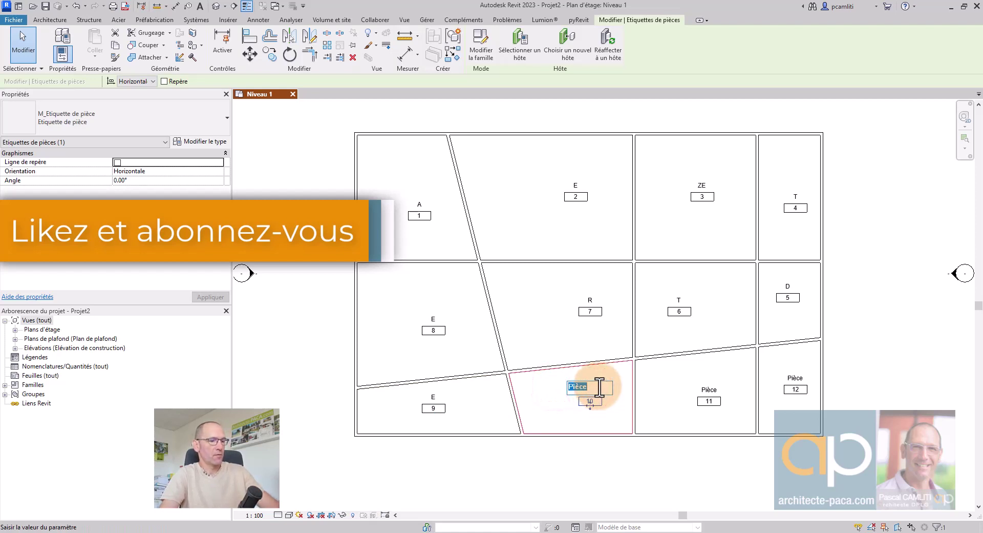
text(A)
click(702, 391)
click(707, 387)
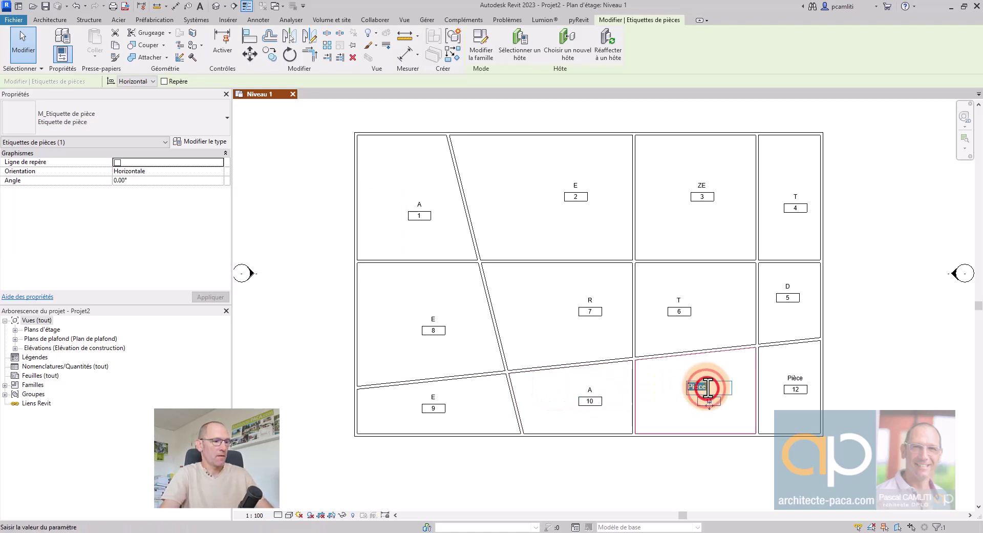
text(B)
click(792, 384)
click(793, 379)
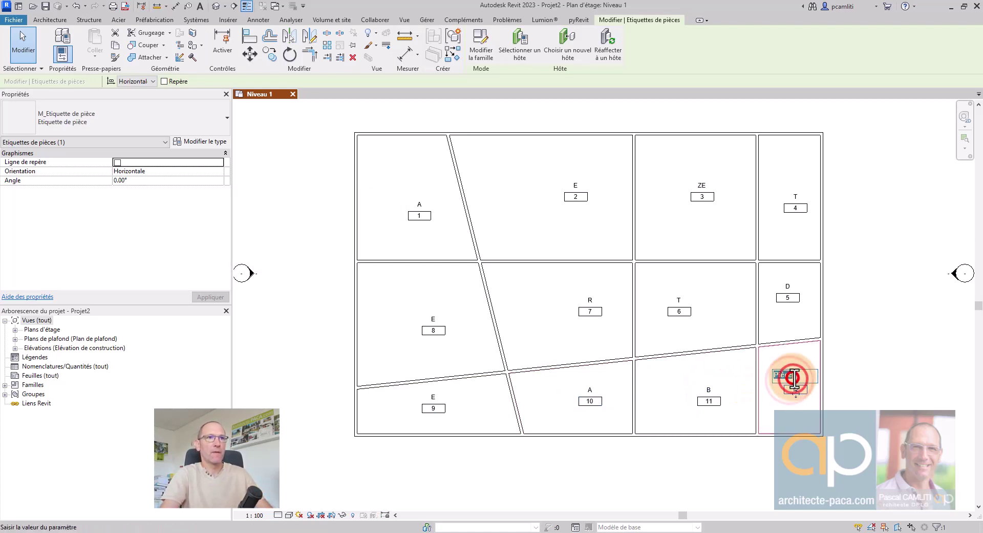
text(C)
click(849, 354)
scroll(825, 332, up, 1)
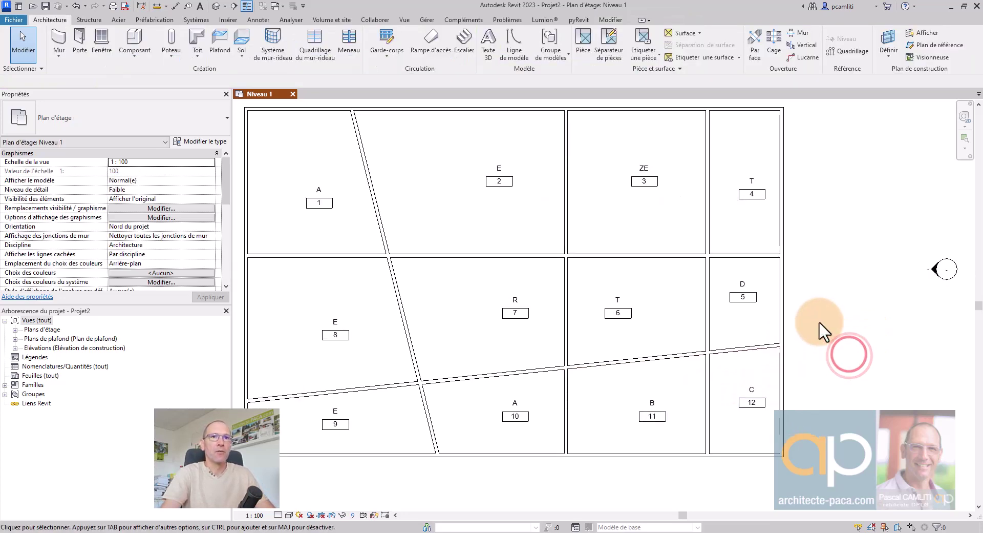
key(3)
key(d)
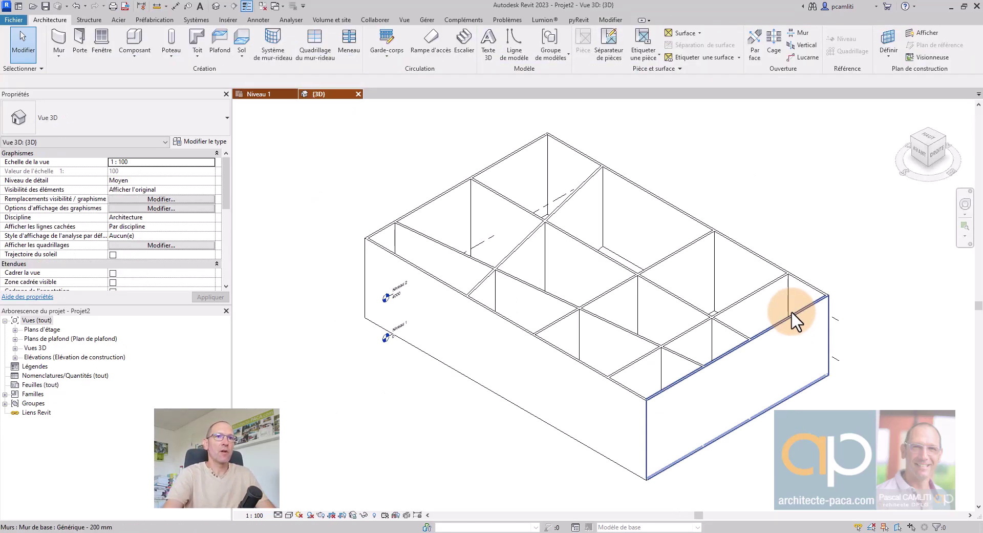
mouse_move(795, 321)
shift+middle_down()
mouse_move(718, 345)
mouse_move(674, 294)
mouse_move(679, 247)
shift+middle_up()
key(Tab)
click(674, 237)
right_click(484, 189)
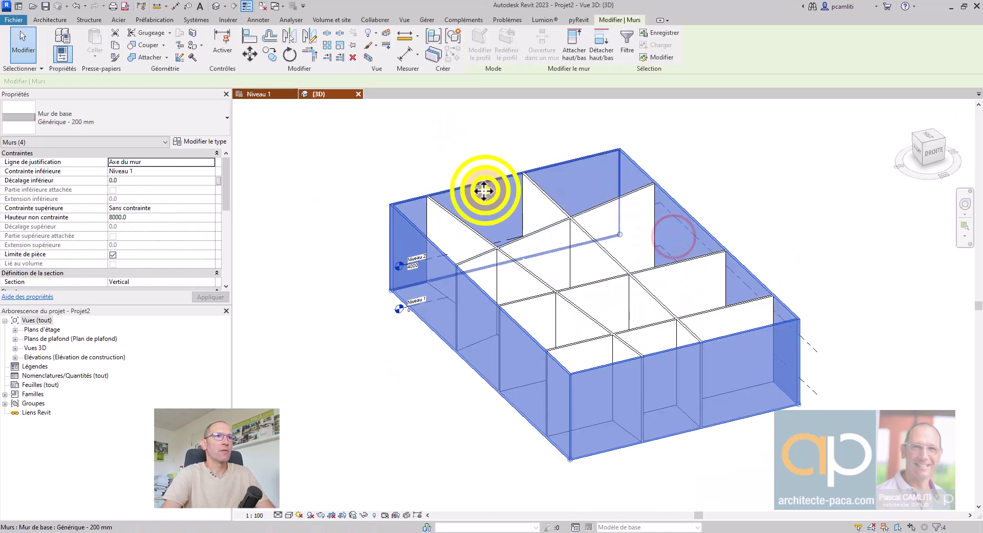
click(580, 331)
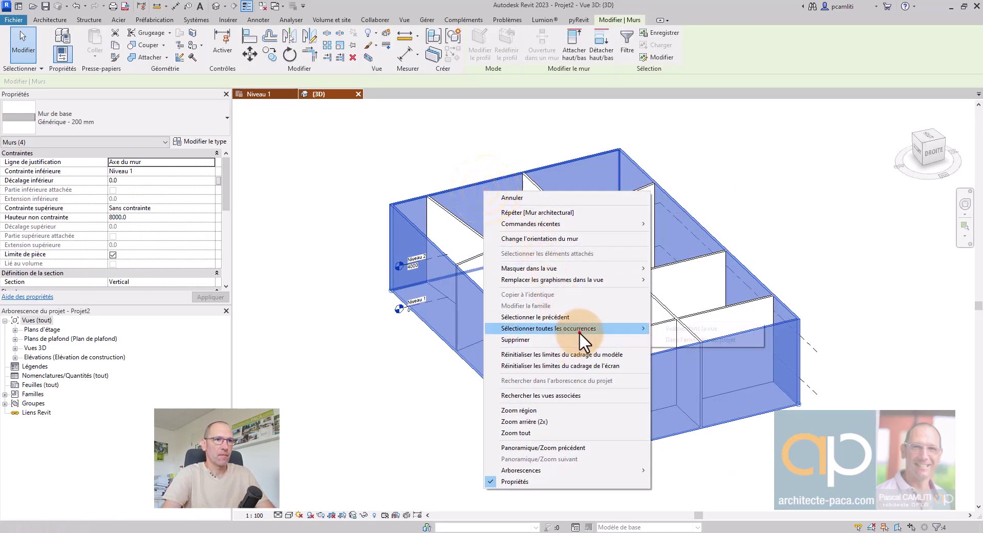
click(702, 330)
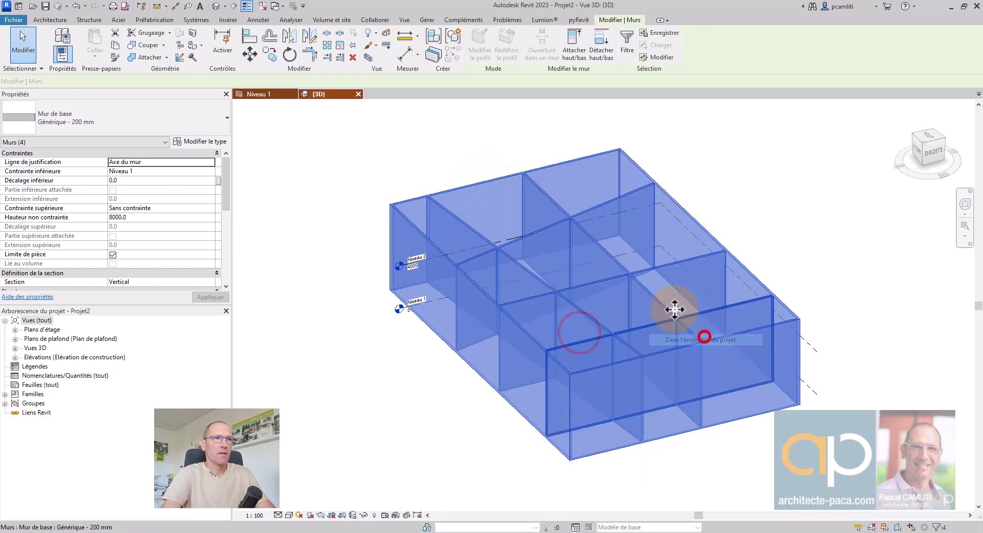
click(210, 207)
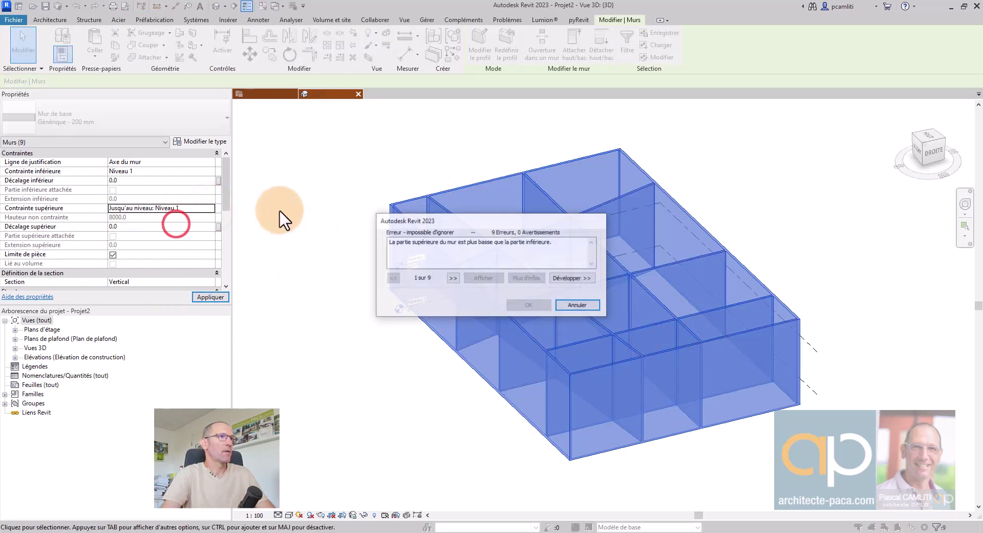
click(573, 304)
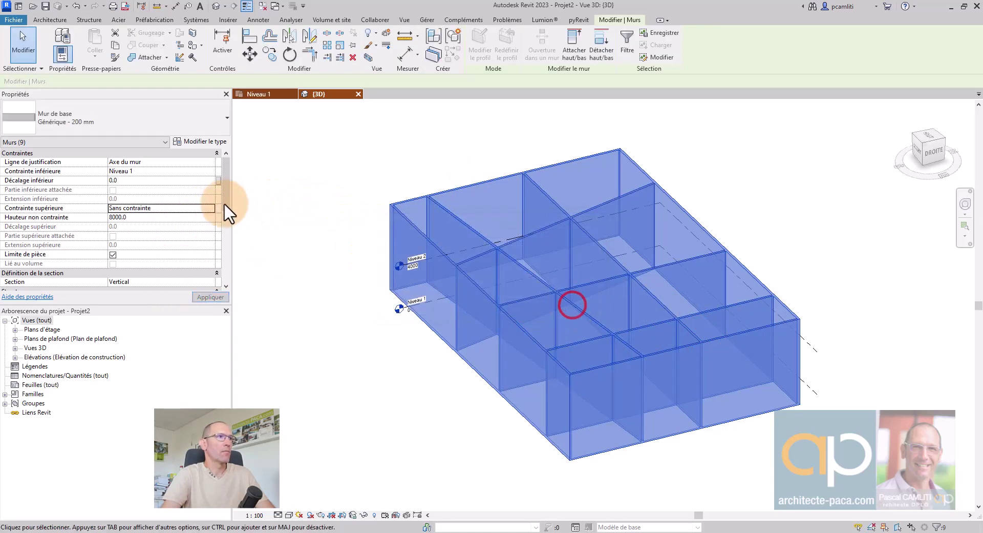
click(207, 172)
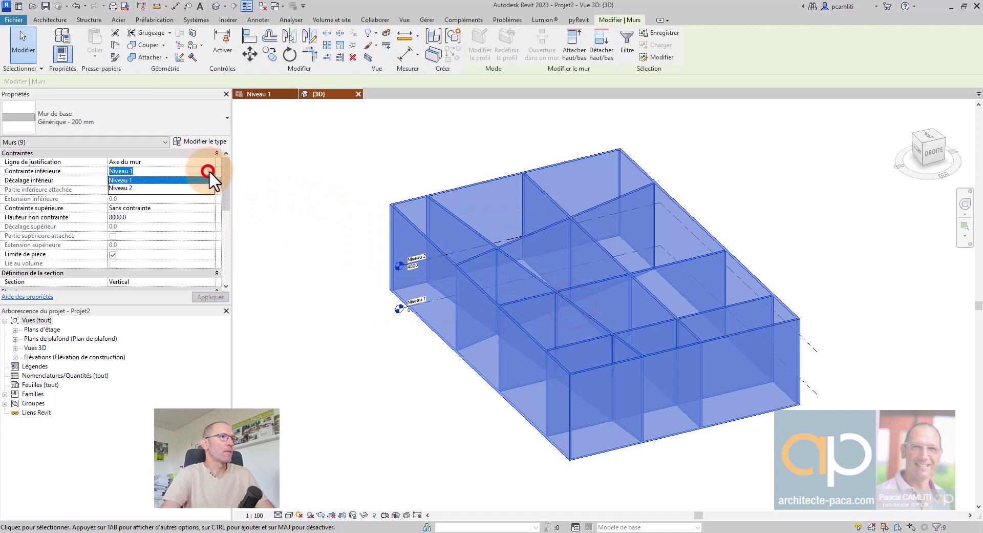
click(187, 204)
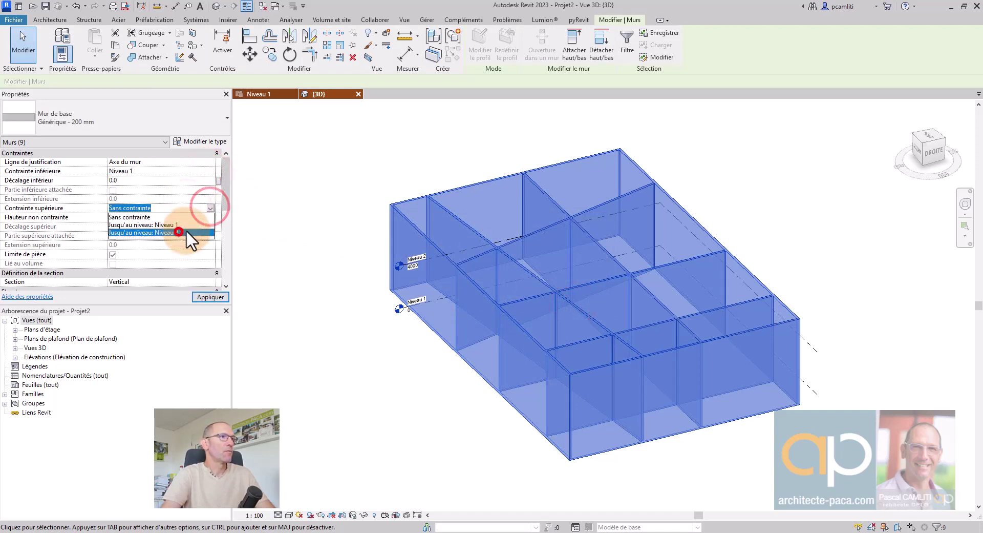
click(186, 230)
click(333, 204)
shift+middle_drag(404, 243, 384, 306)
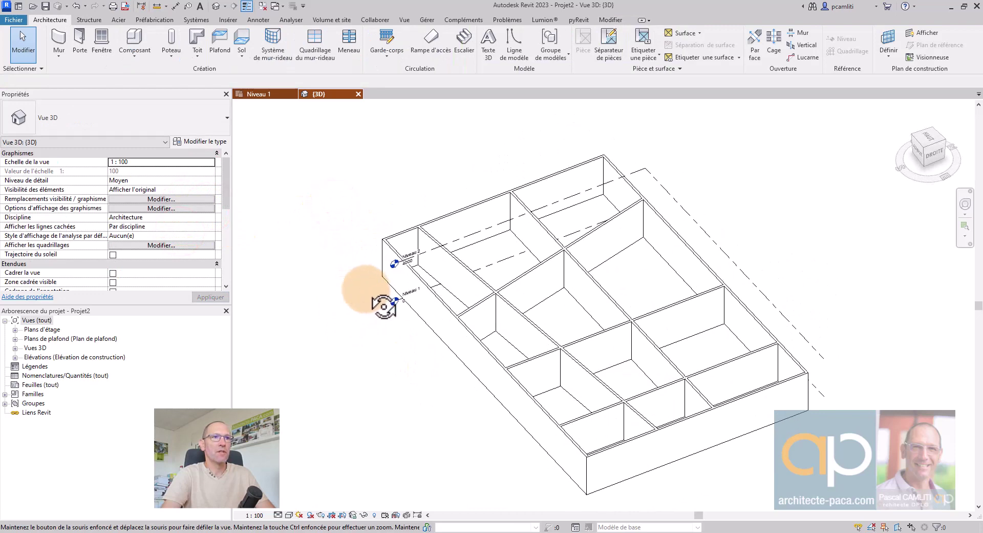
shift+middle_drag(460, 343, 457, 314)
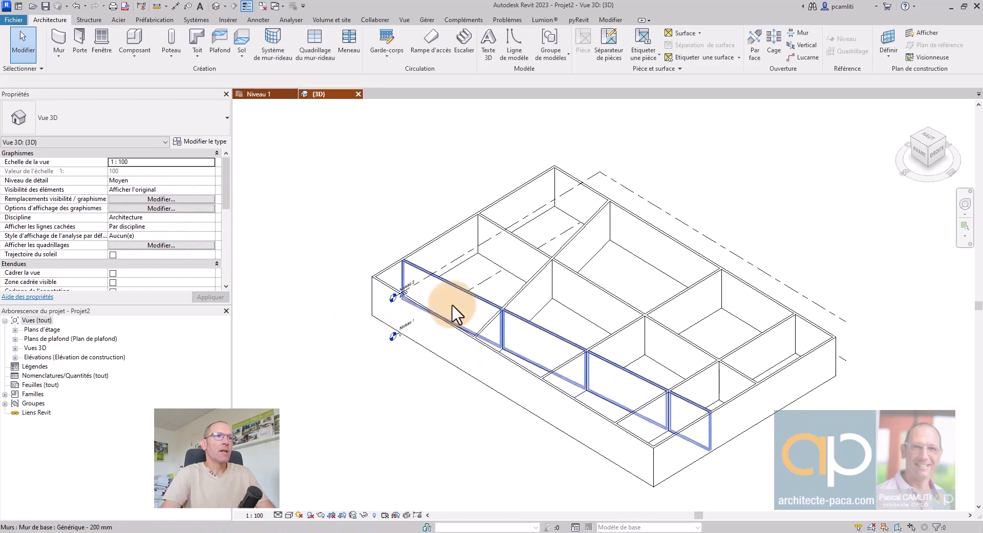
Step: Duplicate the {3D} view with detailing, creating {3D} Copie 1
click(36, 347)
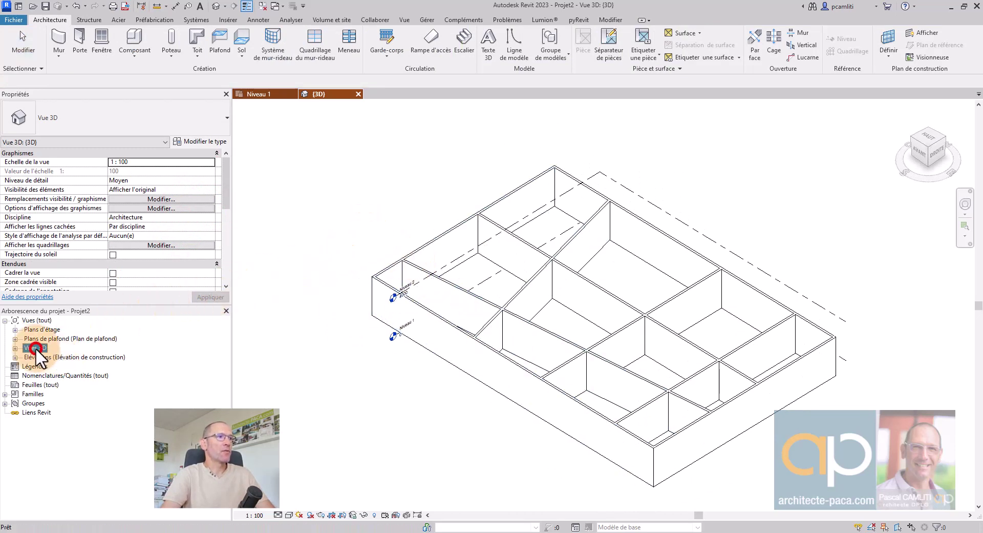
right_click(35, 347)
double_click(32, 343)
right_click(49, 358)
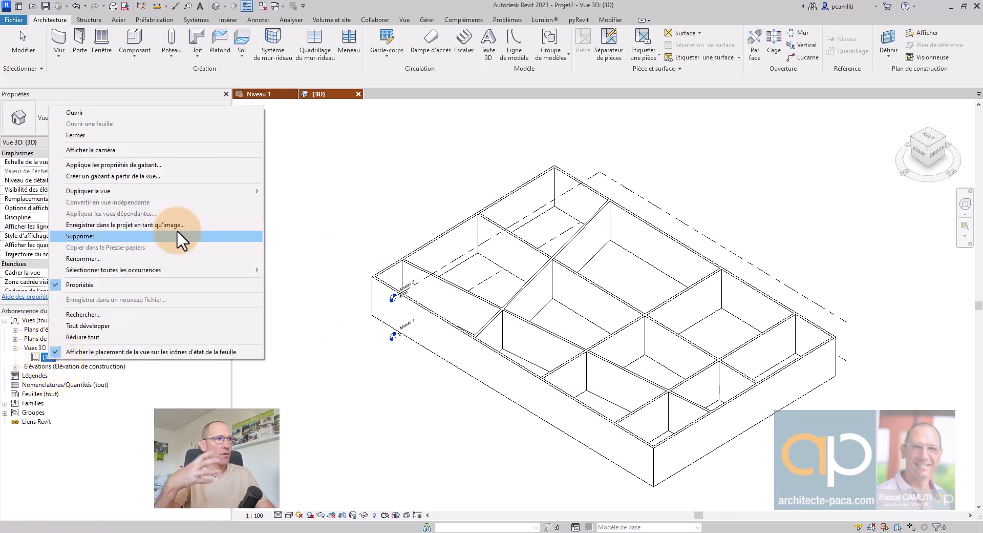
click(201, 195)
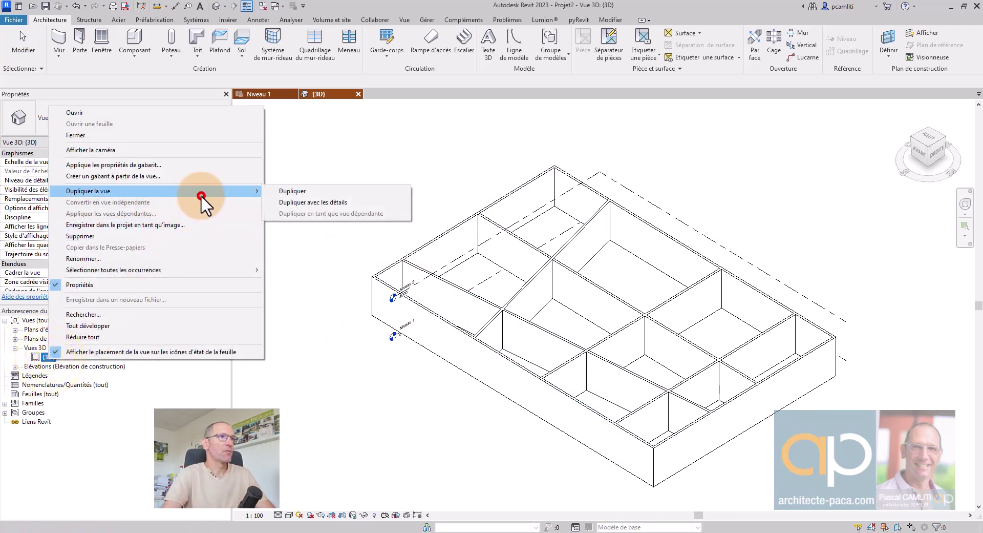
click(320, 201)
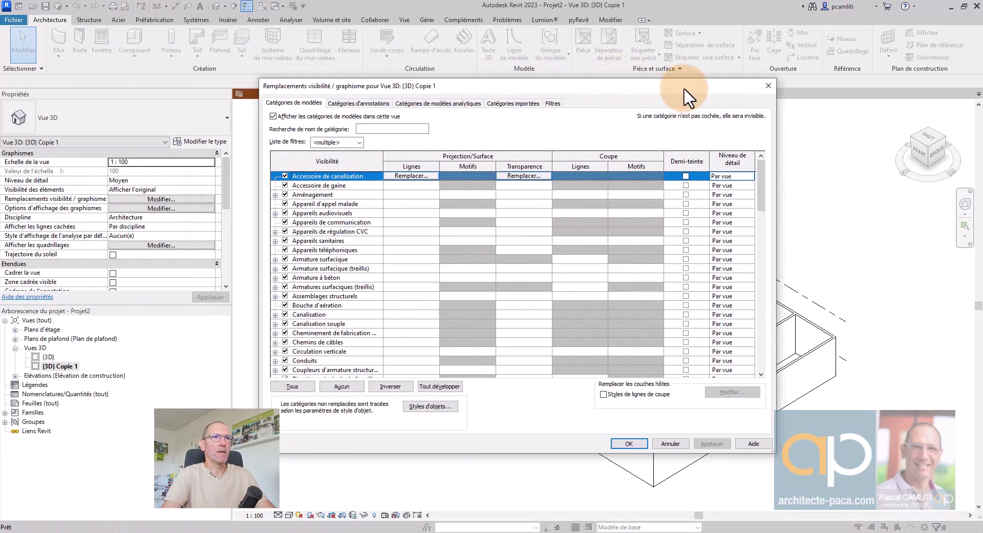
Step: Hide model and annotation categories in {3D} Copie 1, keeping imported ones, then return to {3D}
click(447, 103)
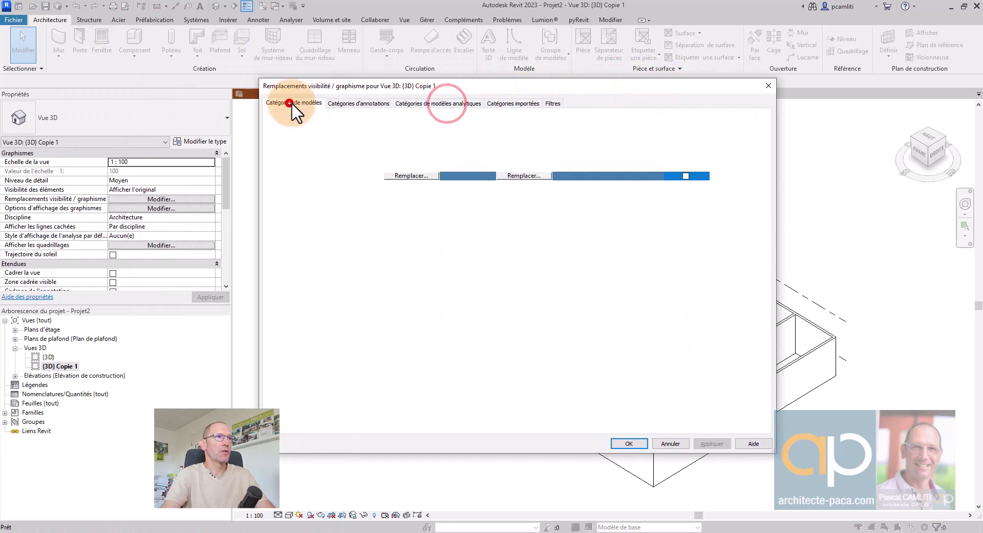
click(291, 103)
click(291, 112)
click(379, 104)
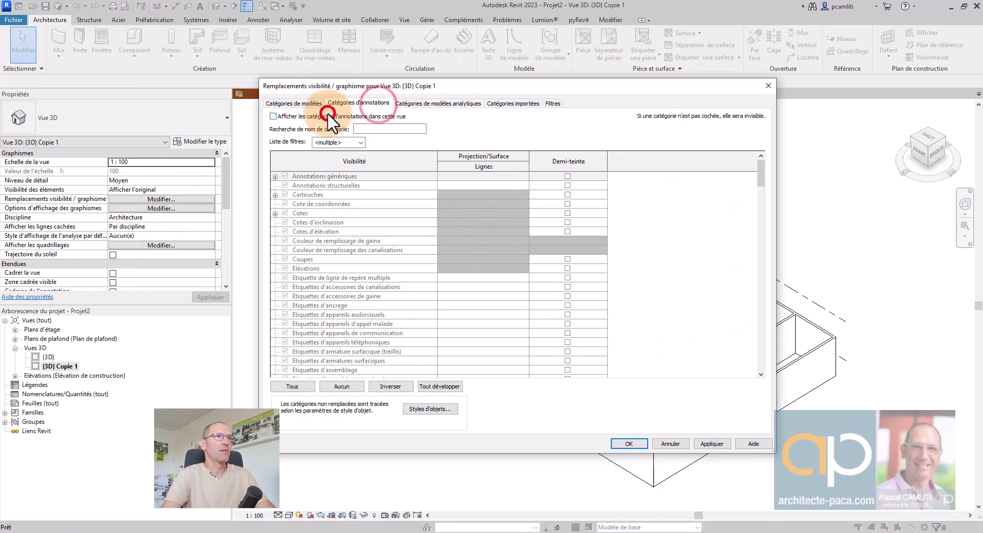
click(508, 104)
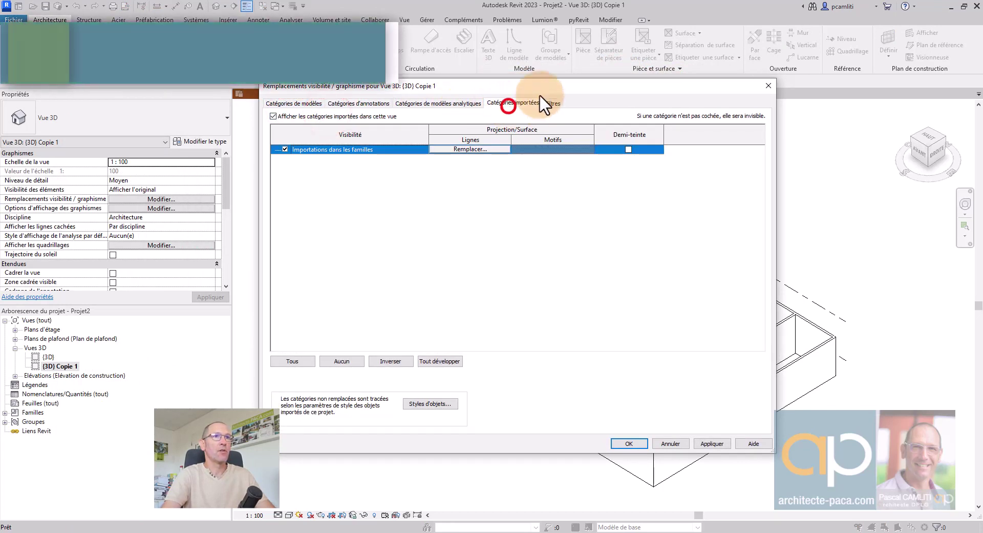
click(630, 442)
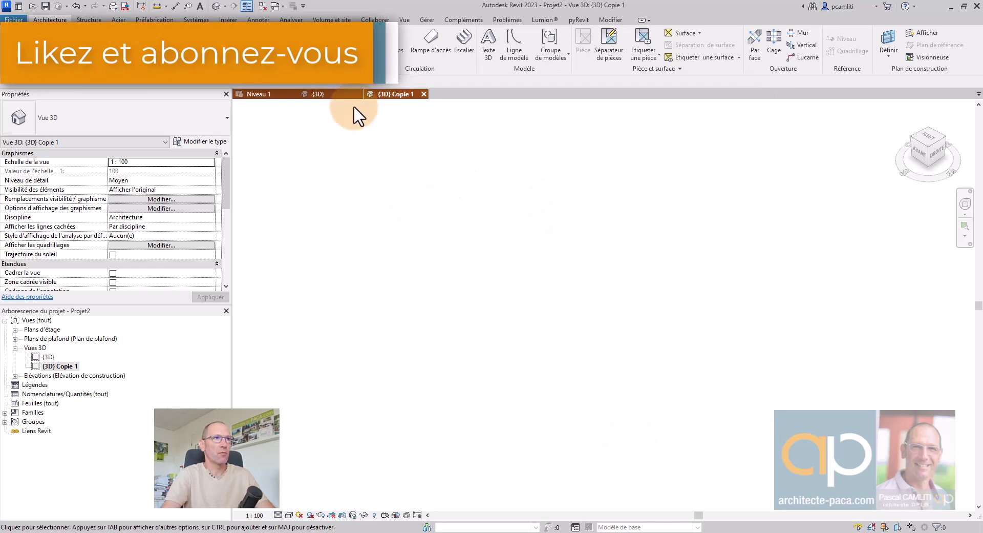
click(342, 94)
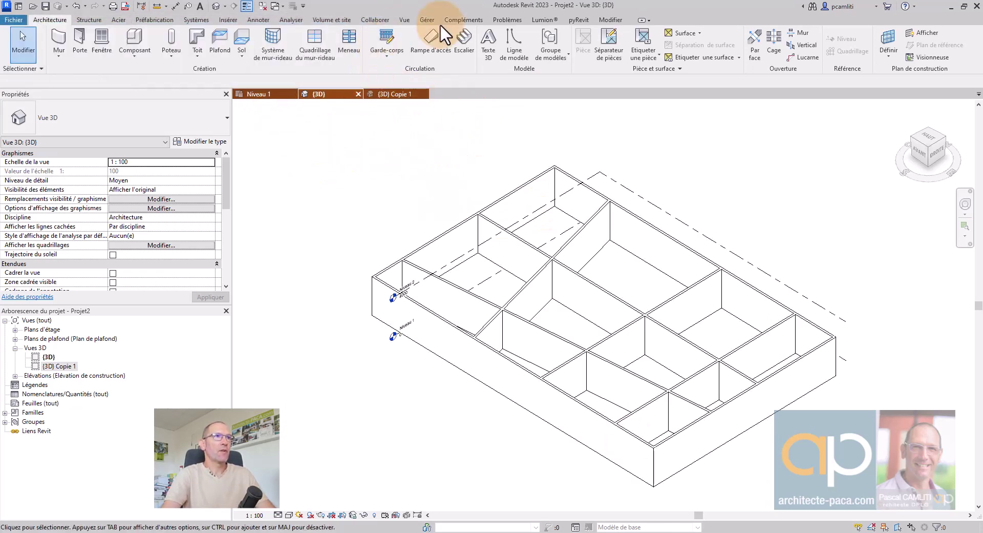
Step: Review the project's Longueur unit format and close Units without changes
click(427, 20)
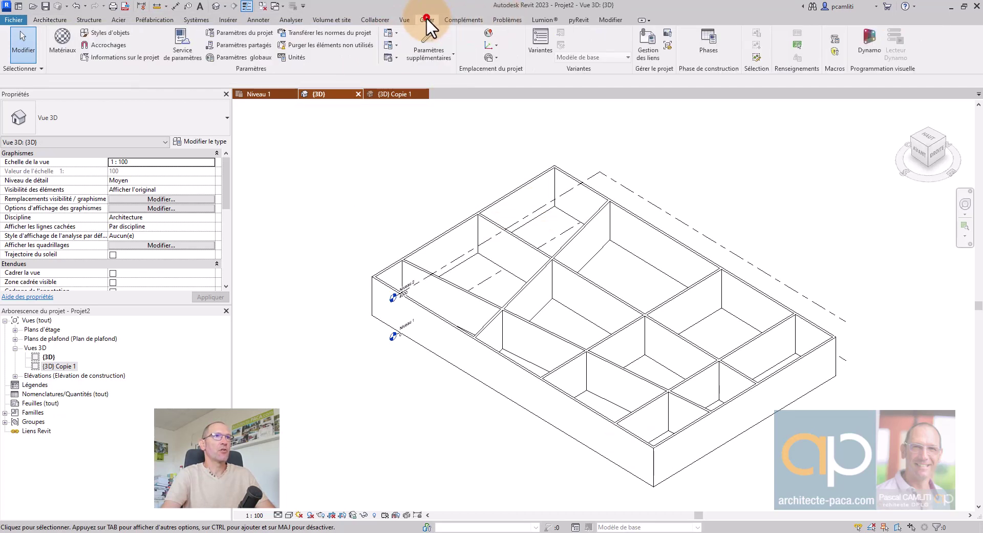
click(303, 57)
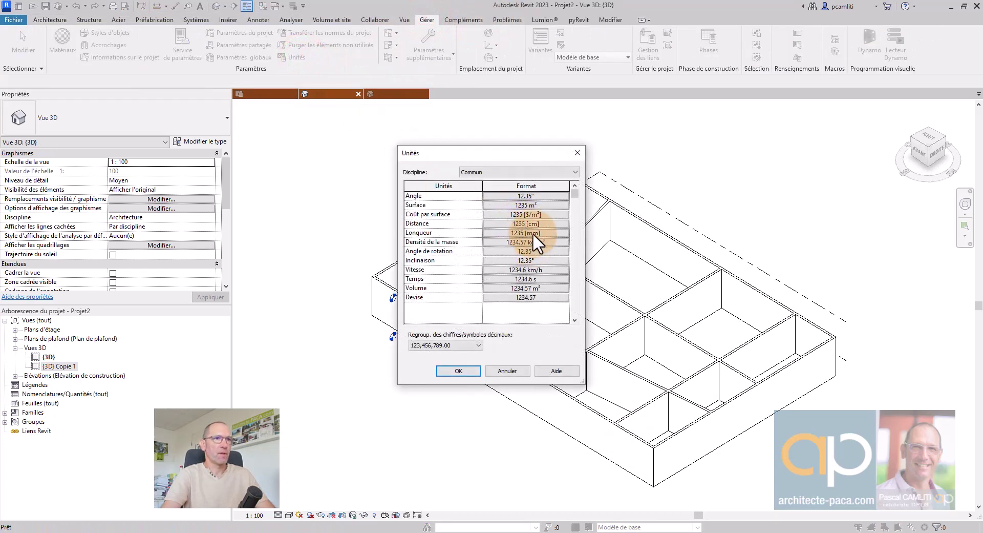
click(467, 374)
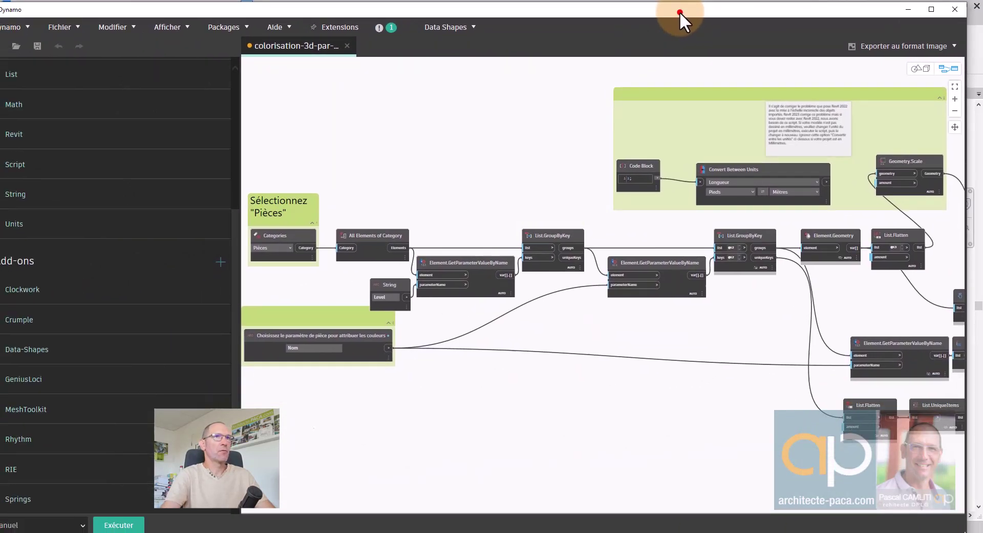
Step: Maximize Dynamo and browse the colorisation graph's nodes, then restore it and bring Revit forward
double_click(680, 11)
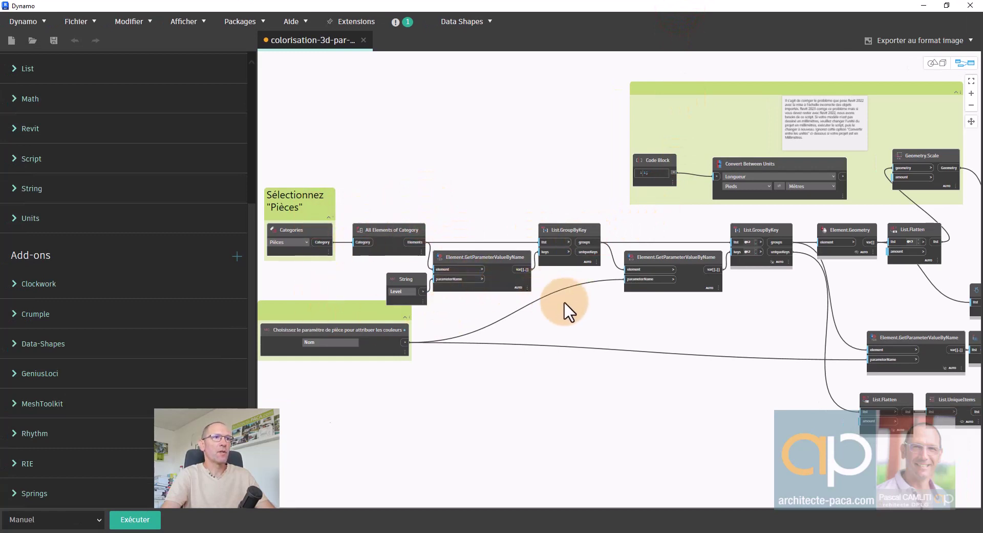
middle_drag(555, 327, 544, 263)
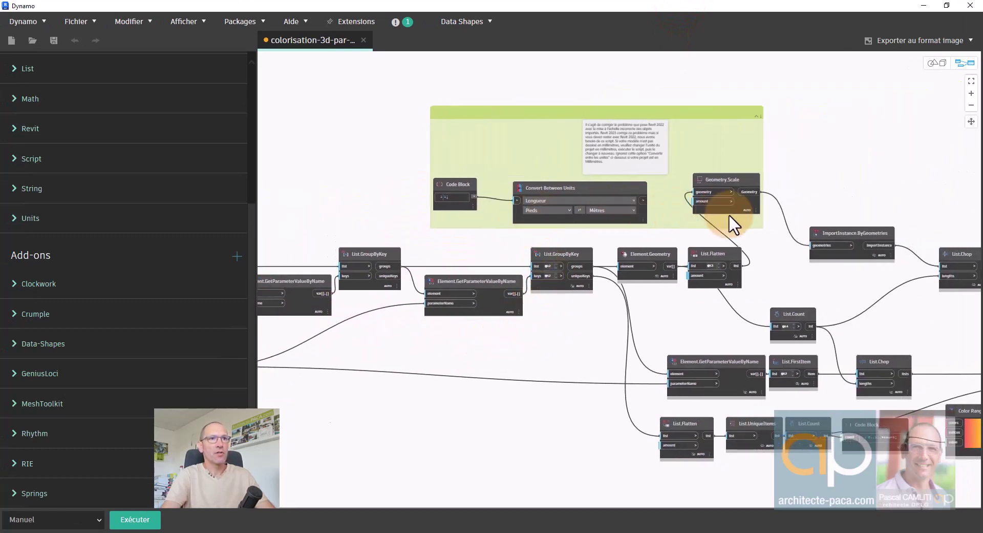
mouse_move(730, 214)
middle_down()
mouse_move(684, 257)
mouse_move(491, 118)
middle_up()
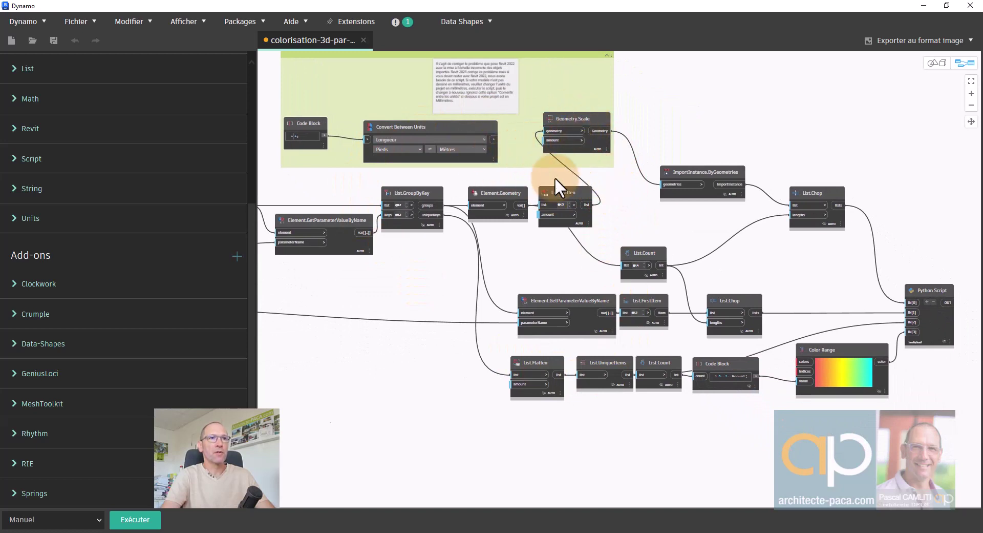
middle_drag(610, 238, 571, 237)
mouse_move(662, 229)
middle_down()
mouse_move(614, 246)
mouse_move(604, 237)
middle_up()
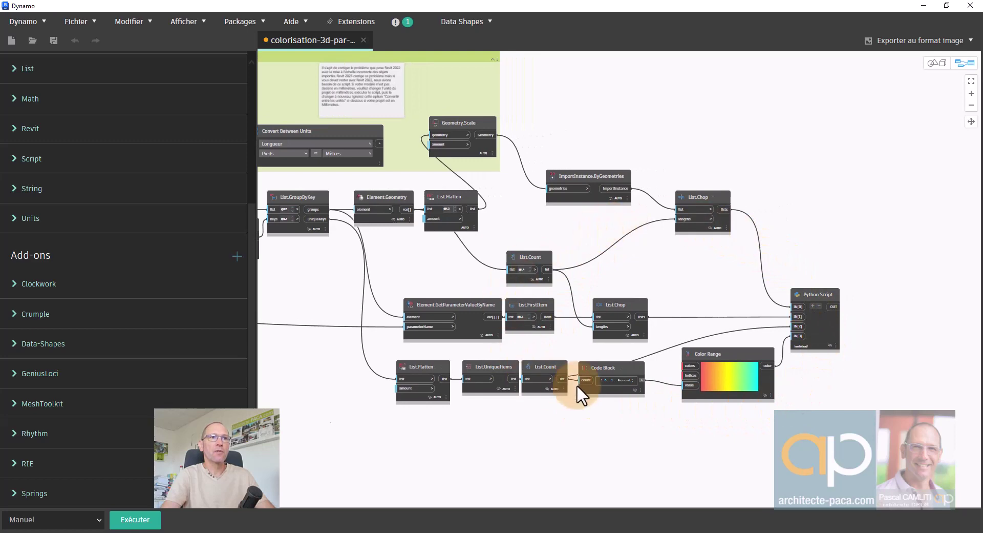
drag(850, 4, 429, 154)
click(848, 10)
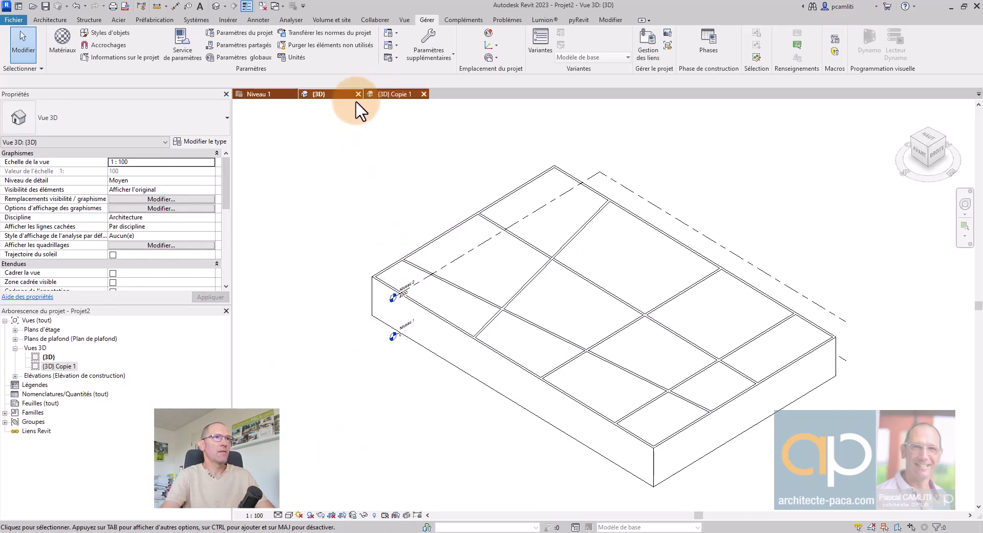
Step: Set the 3D view's visual style to Couleurs uniformes and orbit to see the coloured room solids
click(291, 514)
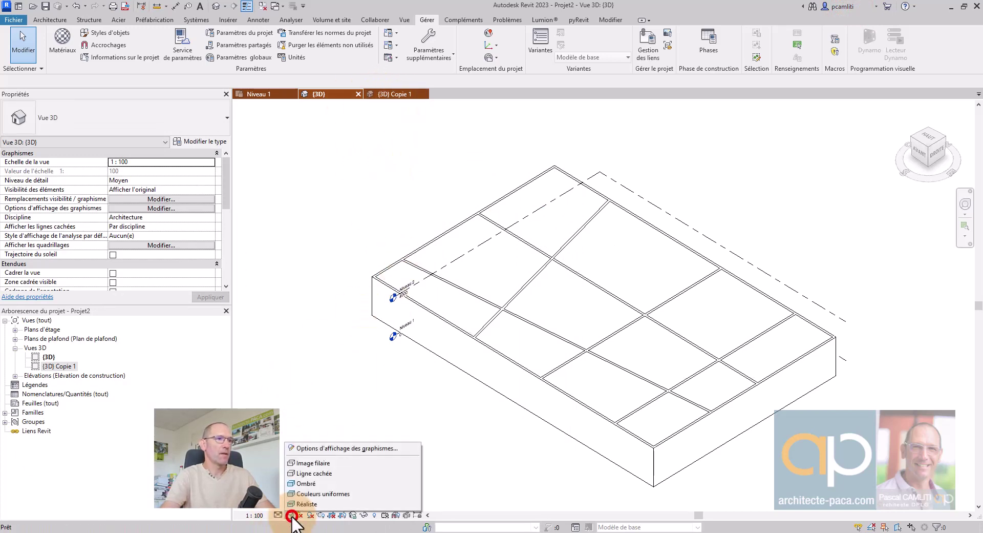
click(323, 484)
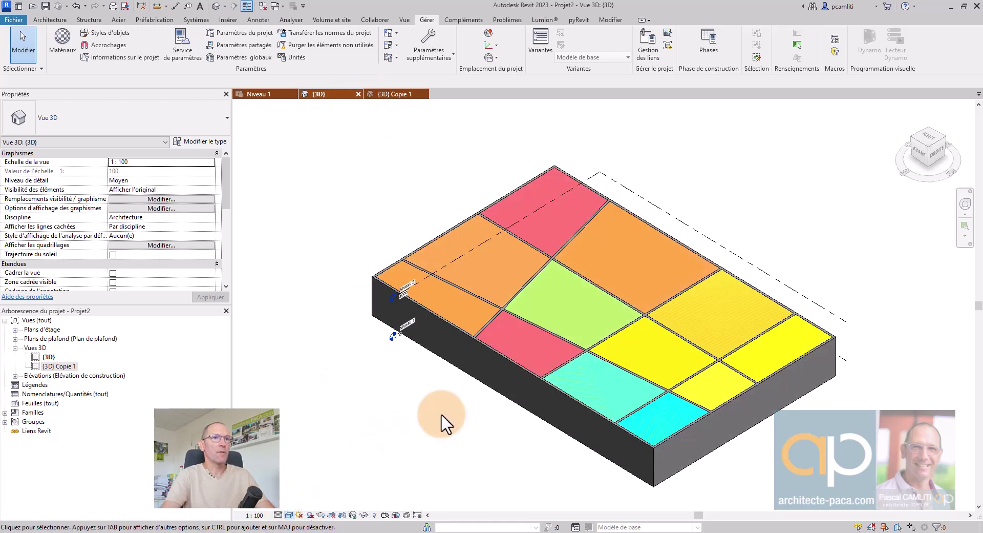
mouse_move(446, 421)
shift+middle_down()
mouse_move(478, 423)
mouse_move(419, 132)
shift+middle_up()
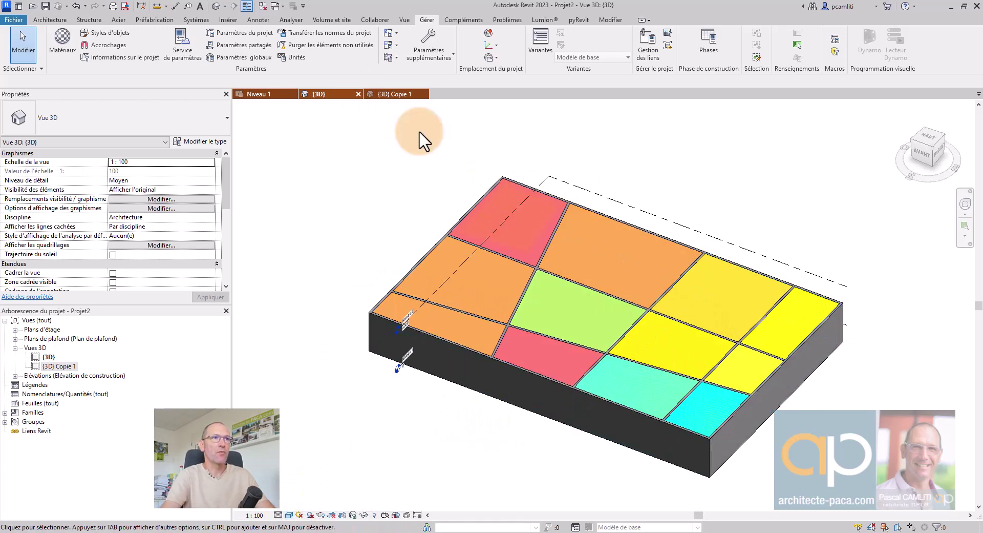
Step: Show {3D} Copie 1 in Réaliste style and select the imported room solids
click(394, 93)
click(297, 515)
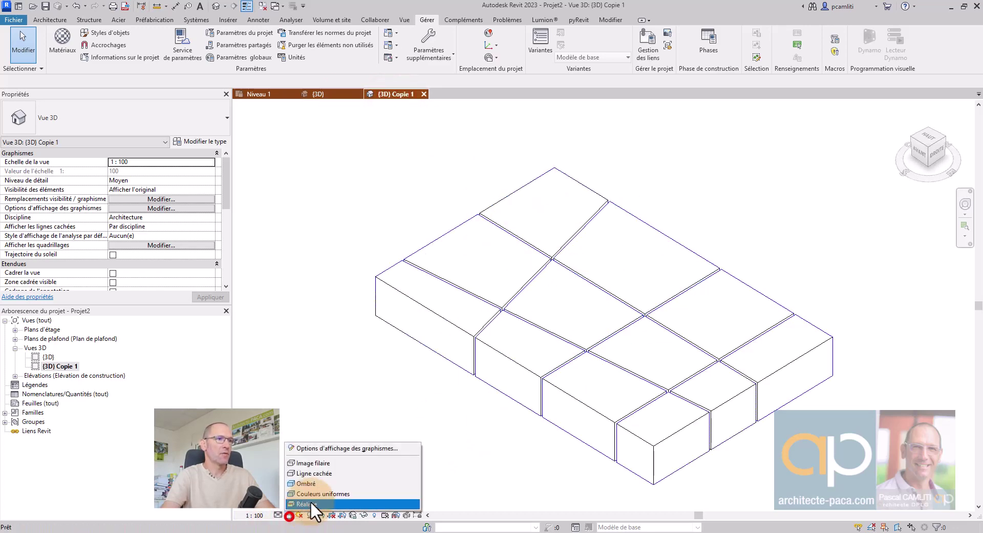
click(326, 486)
mouse_move(449, 441)
shift+middle_down()
mouse_move(514, 449)
mouse_move(523, 431)
shift+middle_up()
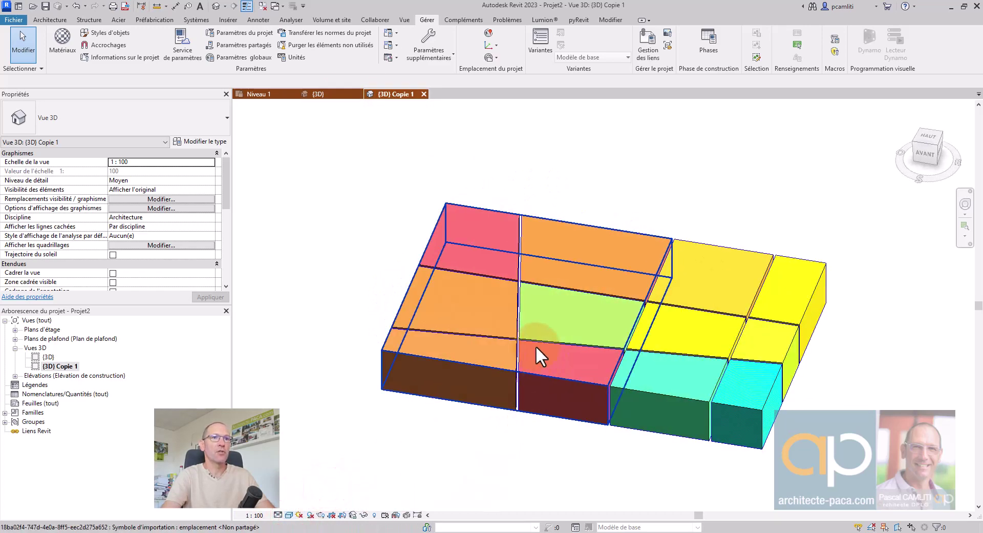
click(564, 315)
click(472, 307)
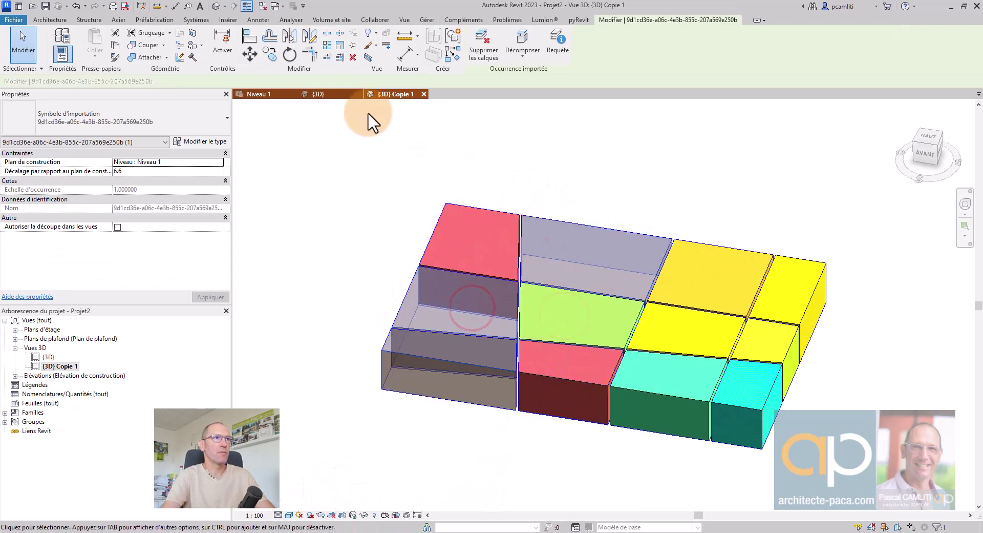
Step: Rename room 1 to E on Niveau 1, then return to {3D} Copie 1 and Dynamo
click(265, 95)
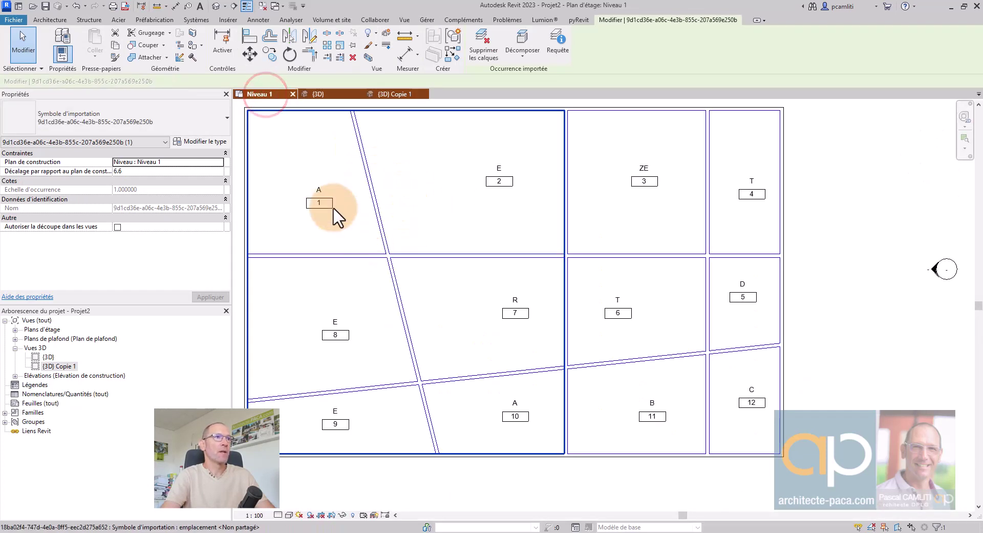
click(320, 189)
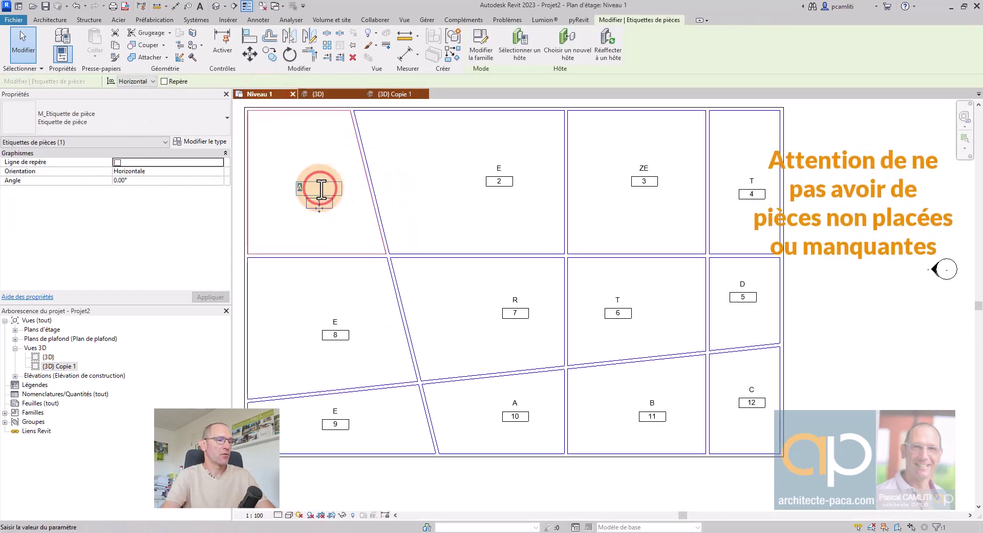
text(E)
click(846, 220)
mouse_move(260, 94)
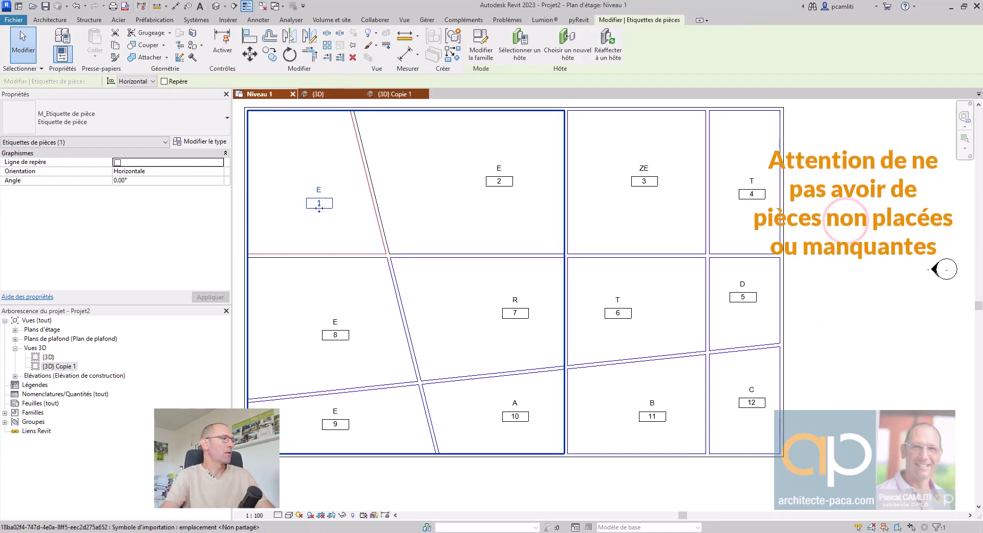
click(399, 94)
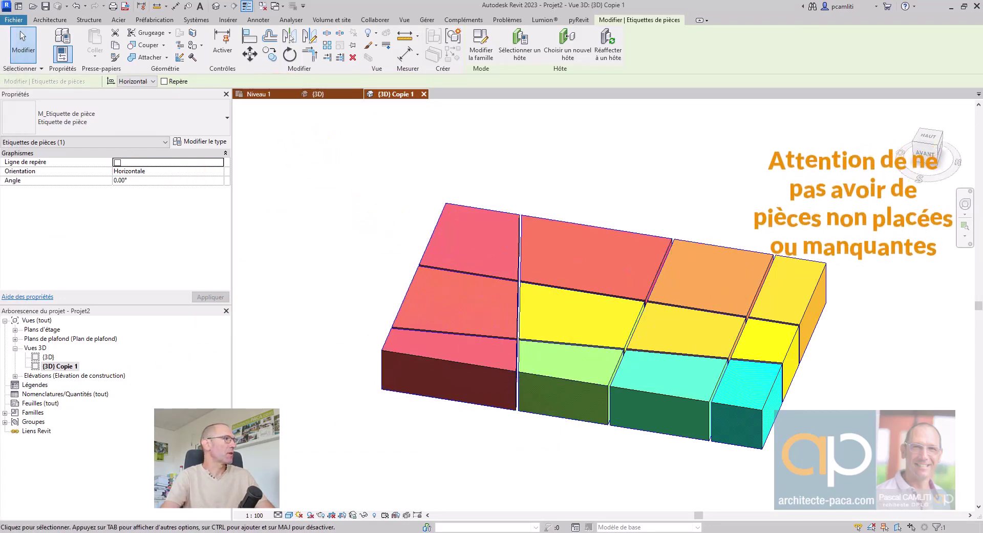
drag(52, 255, 1, 272)
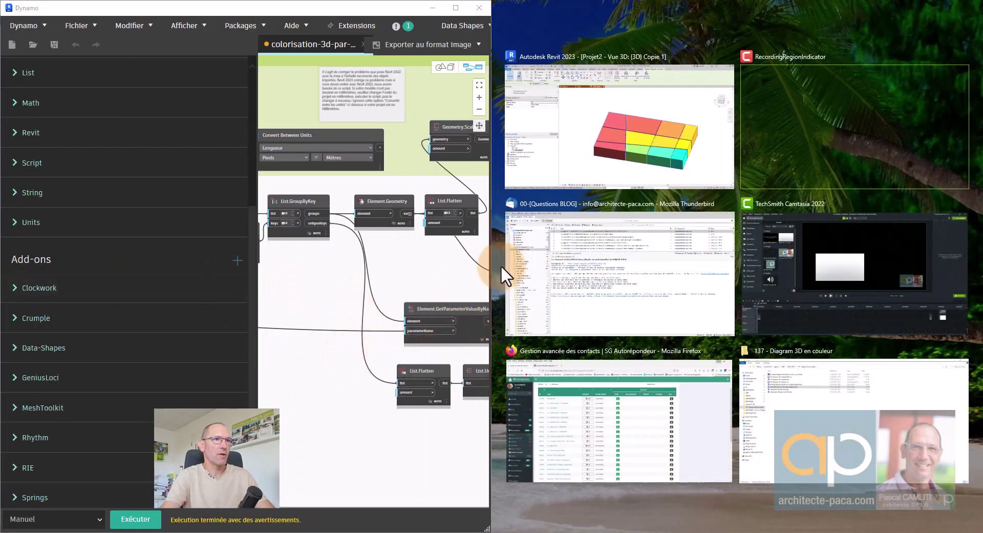
Step: Bring Revit up beside Dynamo and close the Properties and Project Browser panels
click(602, 164)
middle_drag(748, 339, 721, 271)
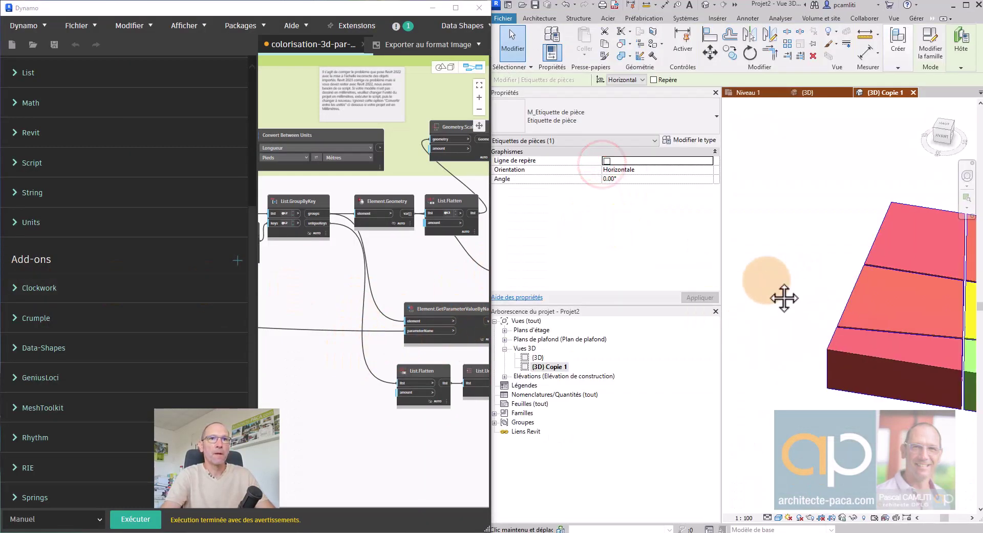
click(712, 93)
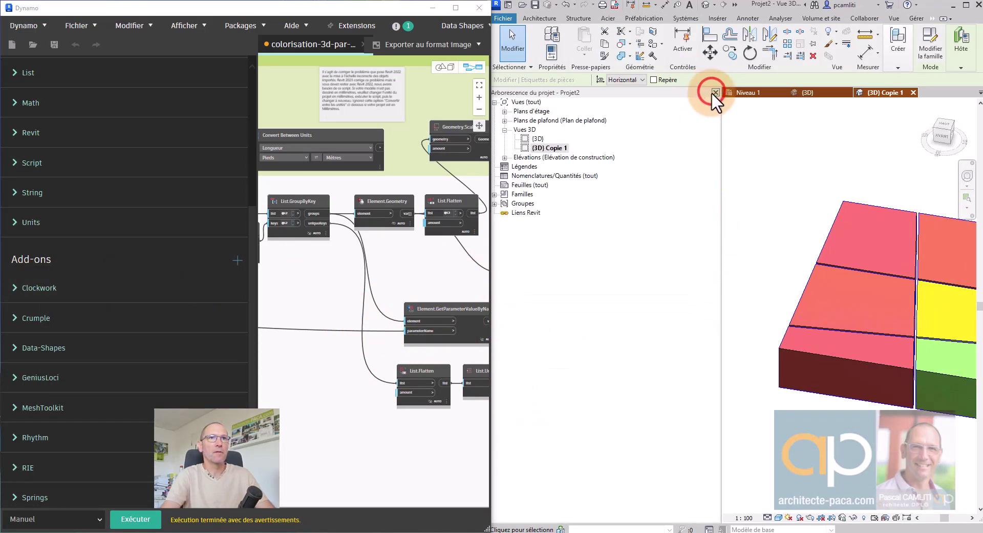
click(712, 93)
mouse_move(673, 165)
middle_down()
mouse_move(689, 183)
mouse_move(785, 188)
middle_up()
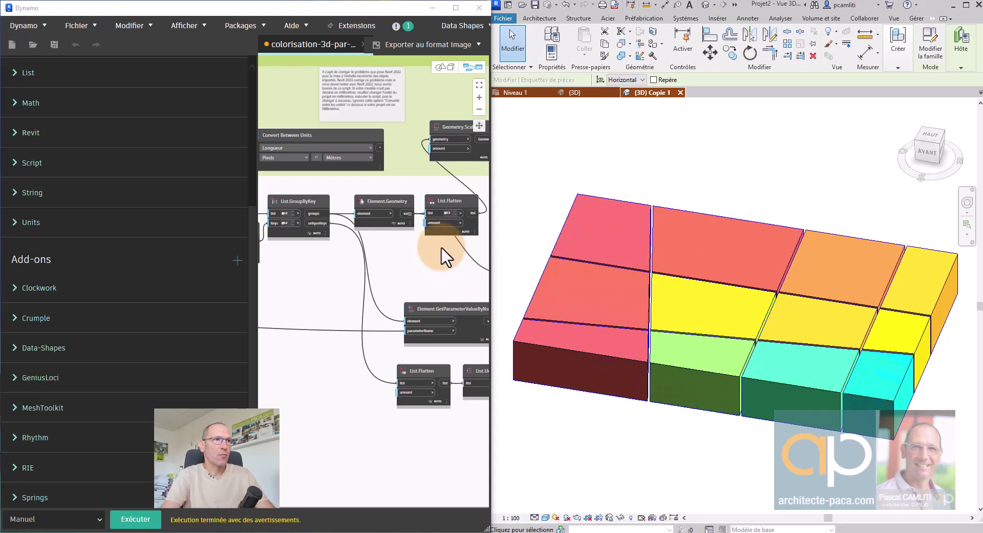
Step: On Niveau 1, rename room 1 to ZZ and room 8 to VV, then return to {3D}
click(531, 95)
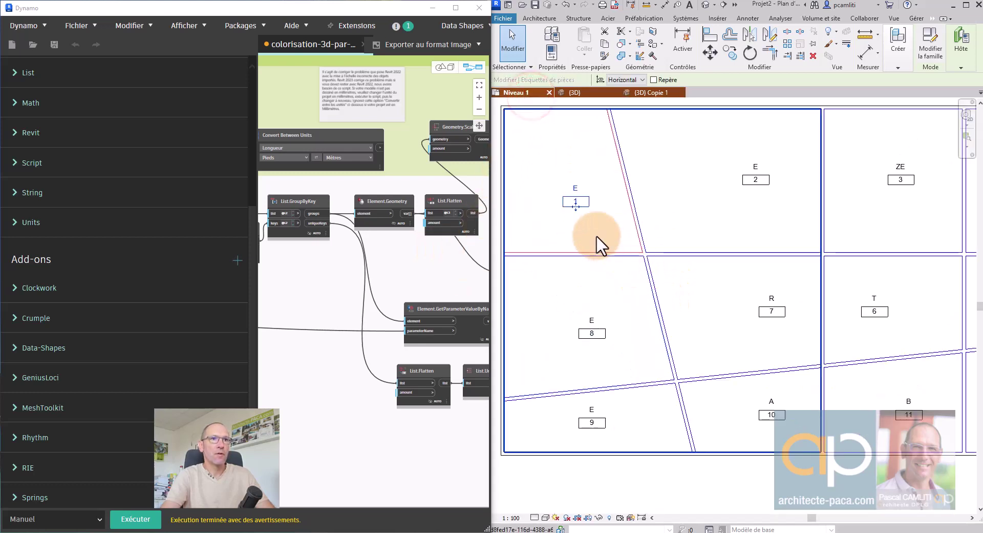
click(574, 200)
click(574, 182)
text(ZZ)
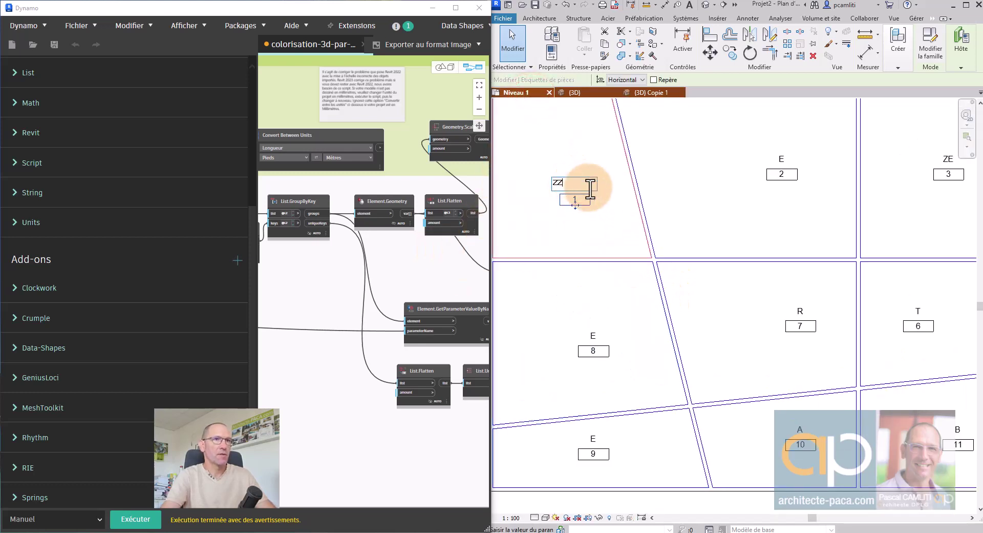
click(614, 324)
click(597, 337)
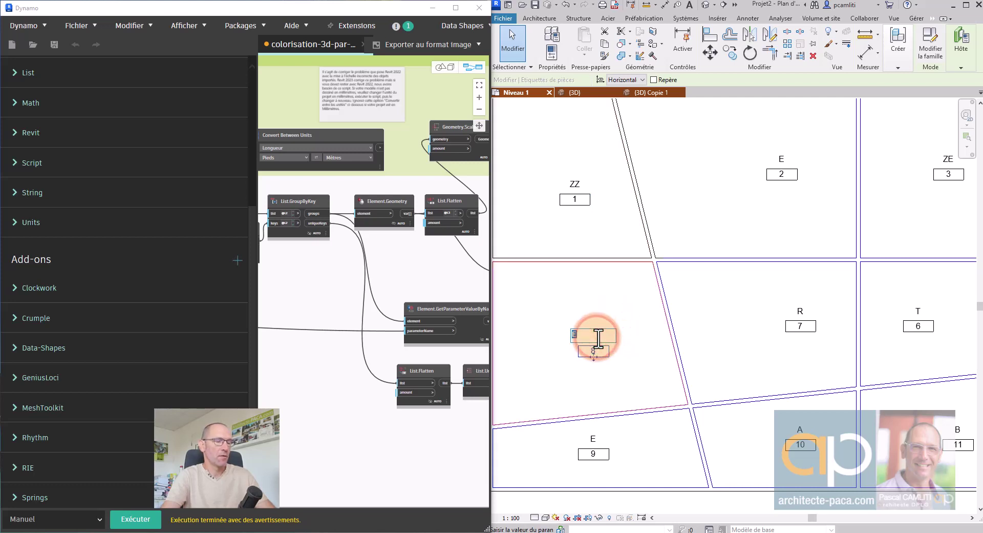
text(VV)
click(611, 288)
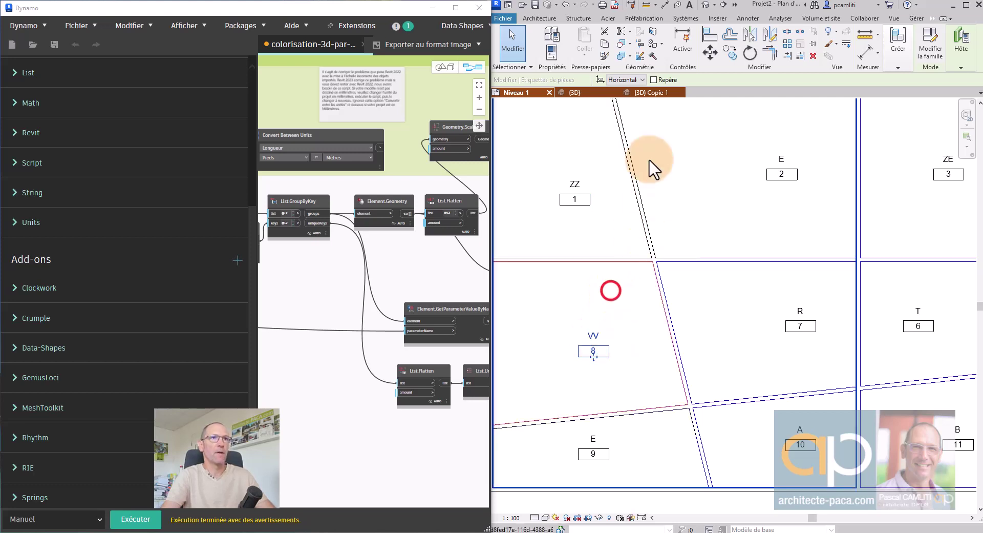
click(595, 92)
middle_drag(666, 215, 583, 234)
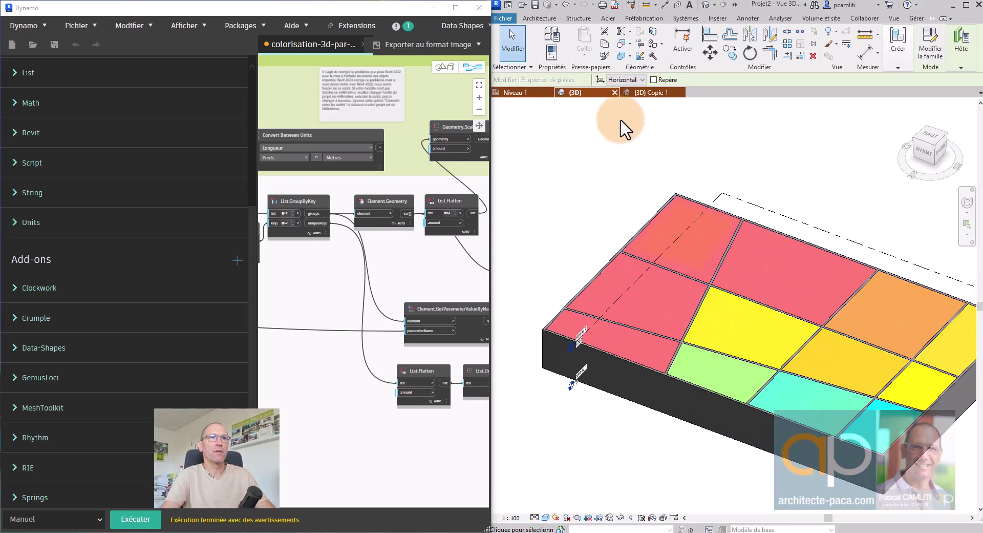
Step: Rerun the Dynamo colouring script and view the result in Revit's {3D} Copie 1
click(140, 519)
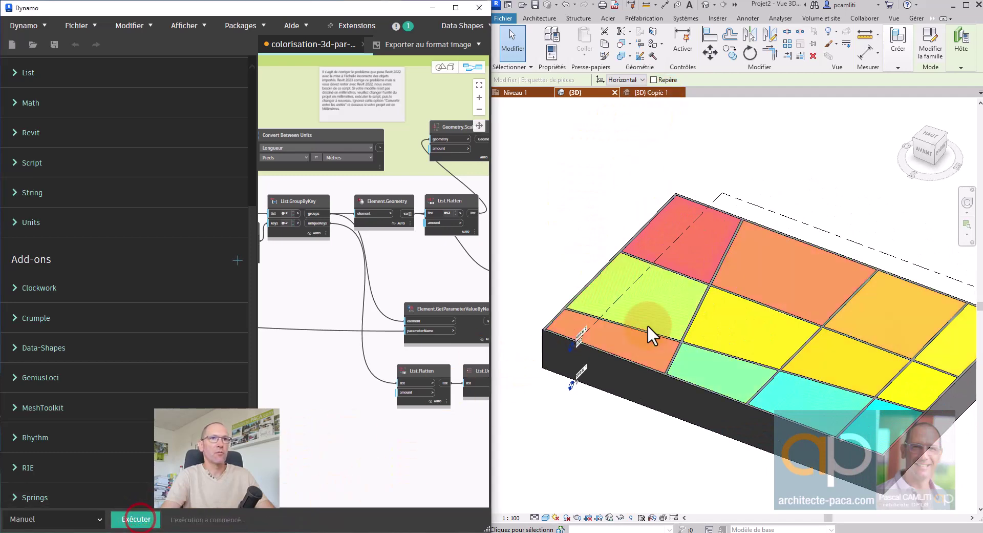
click(651, 84)
click(648, 91)
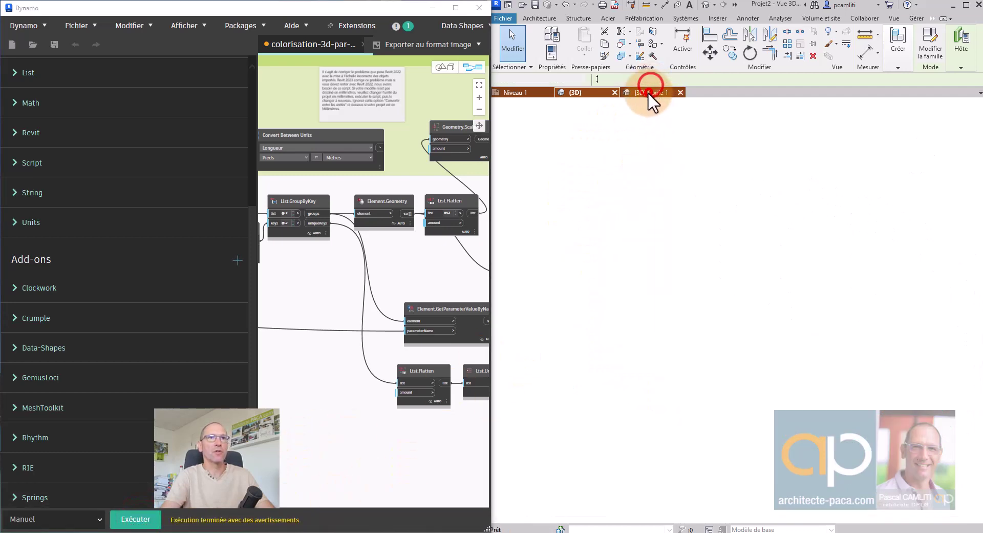
Step: Orbit around the recoloured room blocks, then maximize the Revit window
shift+middle_drag(738, 215, 661, 194)
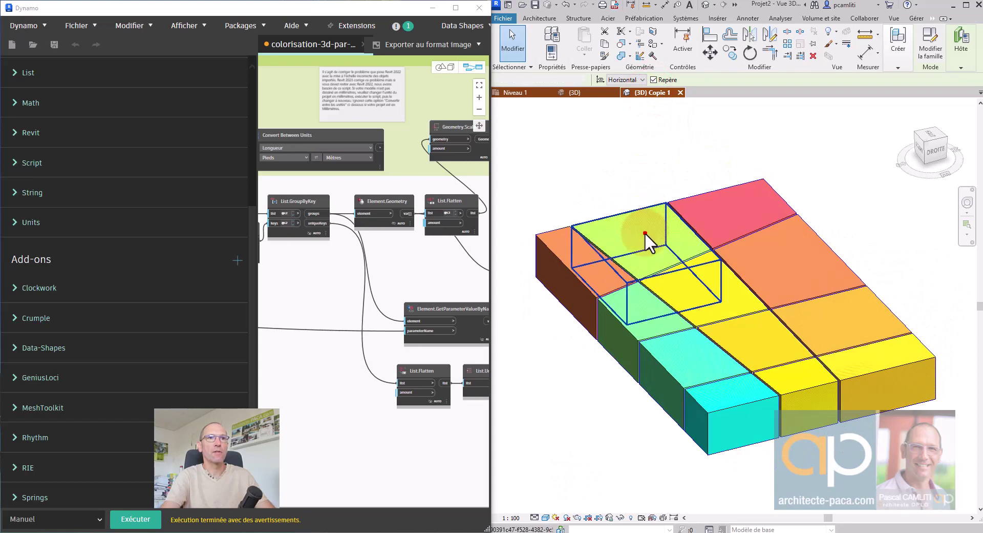
click(643, 231)
shift+middle_drag(643, 231, 699, 285)
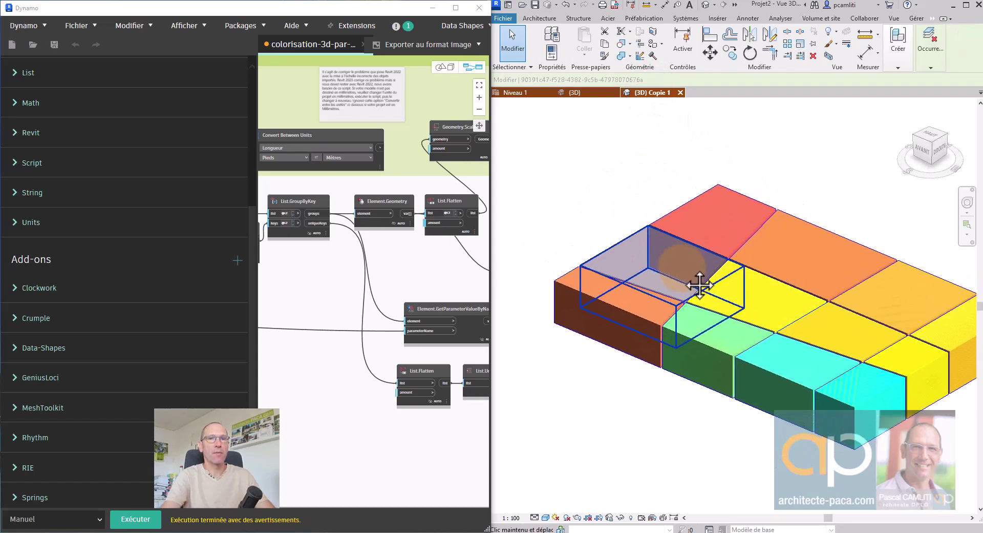
click(748, 111)
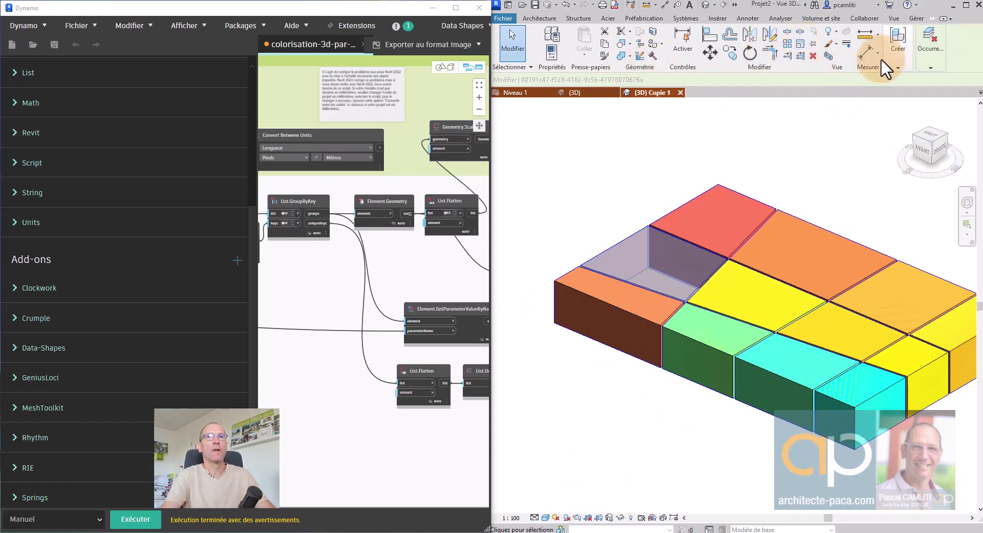
click(967, 6)
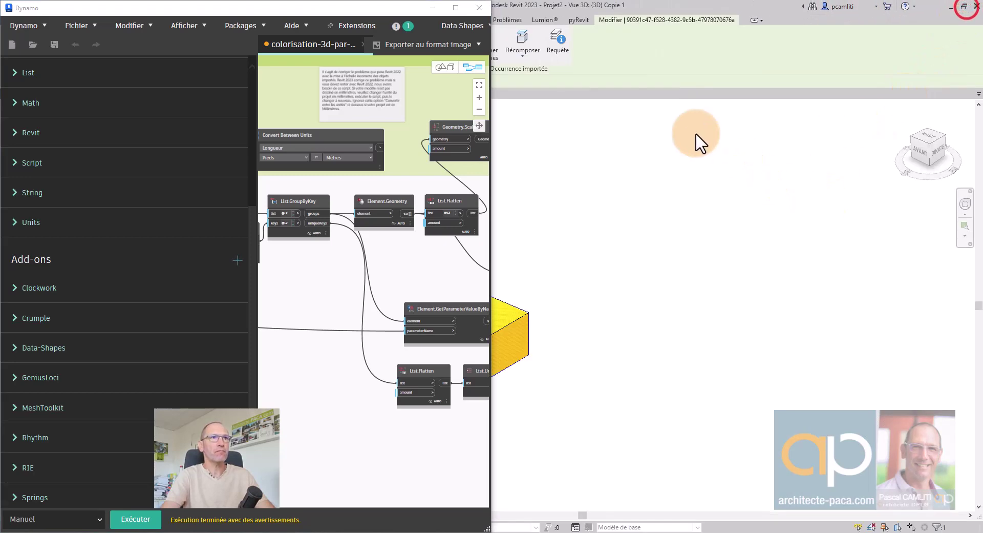
click(441, 7)
middle_drag(518, 254, 685, 255)
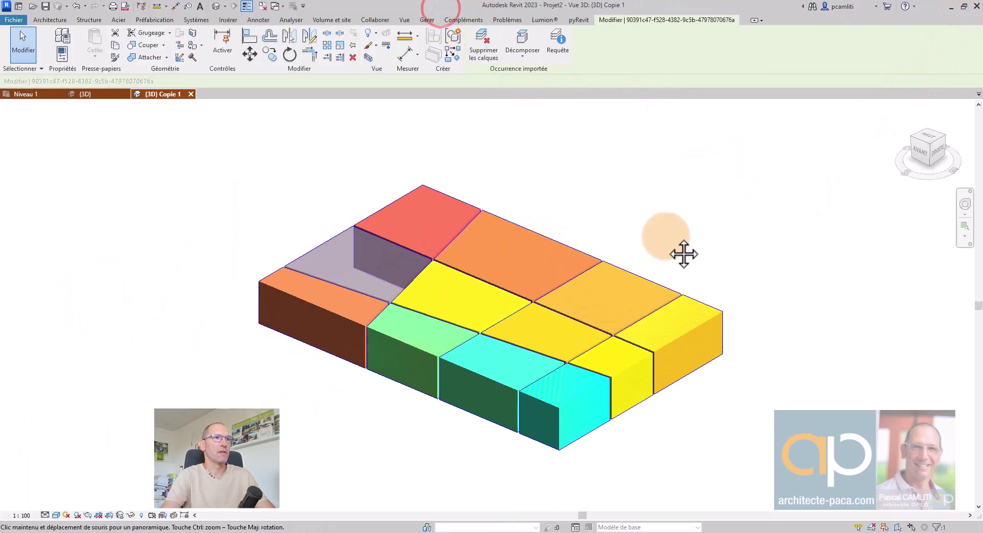
middle_drag(581, 195, 630, 235)
click(411, 267)
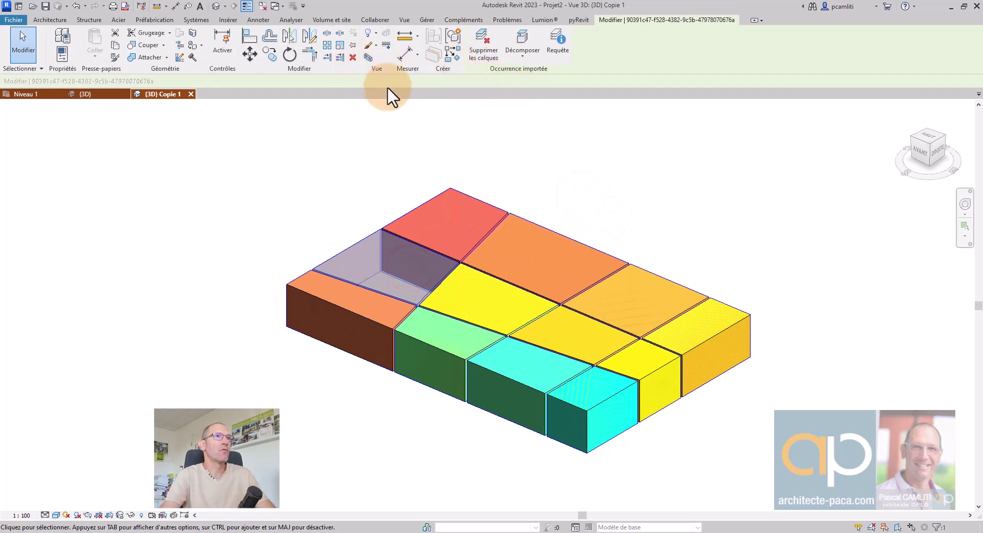
click(437, 163)
click(382, 277)
shift+middle_drag(382, 278, 456, 291)
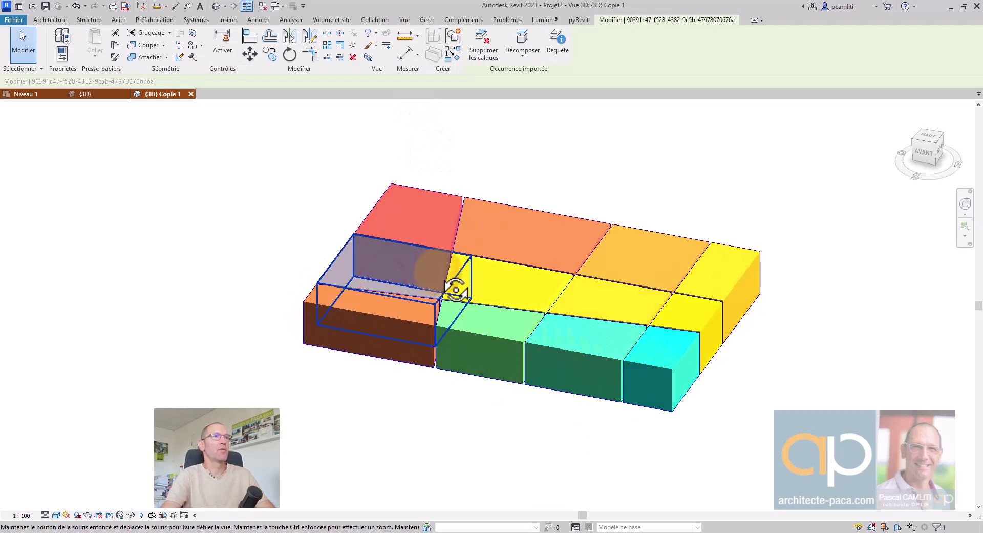
click(283, 184)
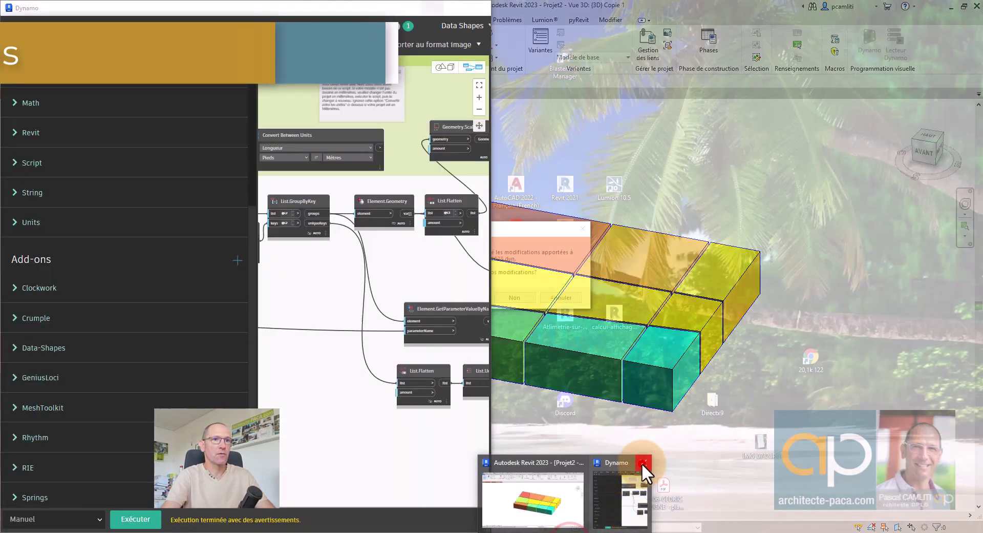
Step: Close Dynamo without saving the colorisation-3d-par-nom-2023.dyn script changes
click(641, 462)
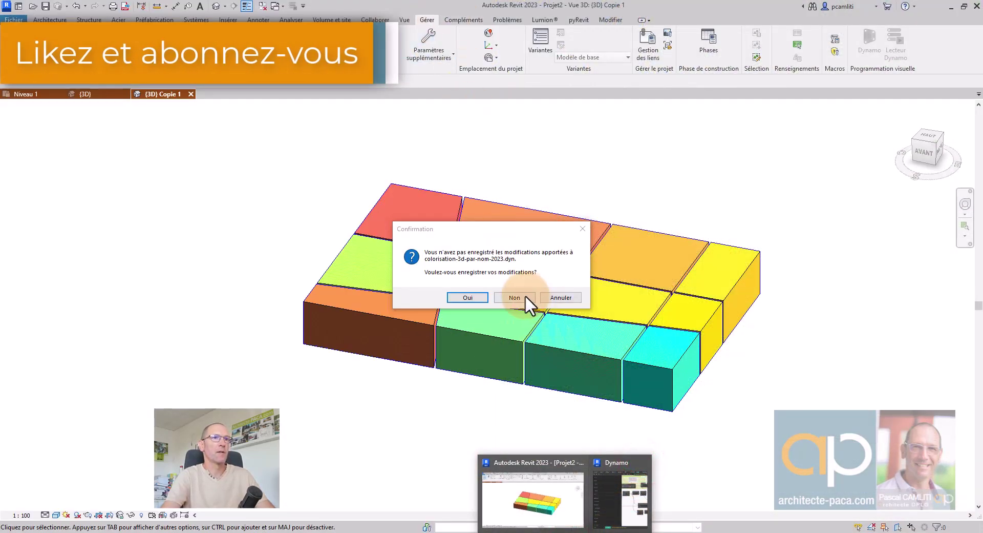
click(510, 297)
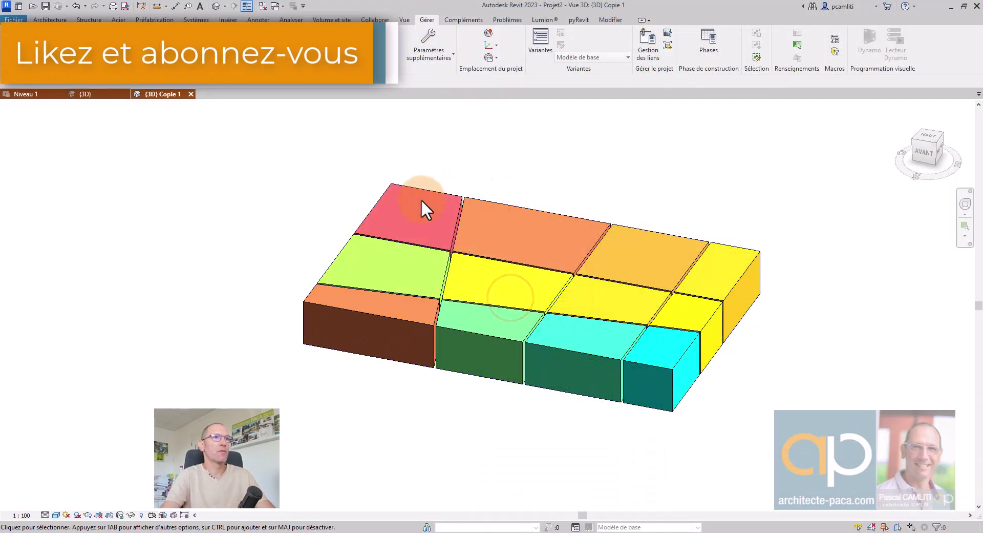
click(421, 198)
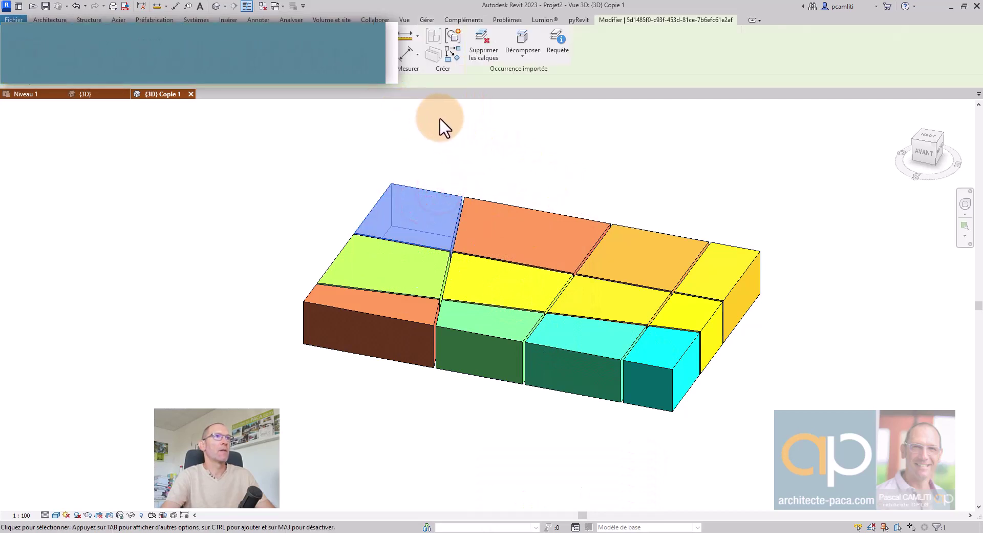
mouse_move(553, 182)
shift+middle_down()
mouse_move(425, 211)
mouse_move(505, 241)
shift+middle_up()
Step: Test-move a group of room blocks away, then undo both moves with Ctrl+Z
mouse_move(871, 394)
mouse_down()
mouse_move(699, 376)
mouse_move(615, 308)
mouse_move(713, 331)
mouse_up()
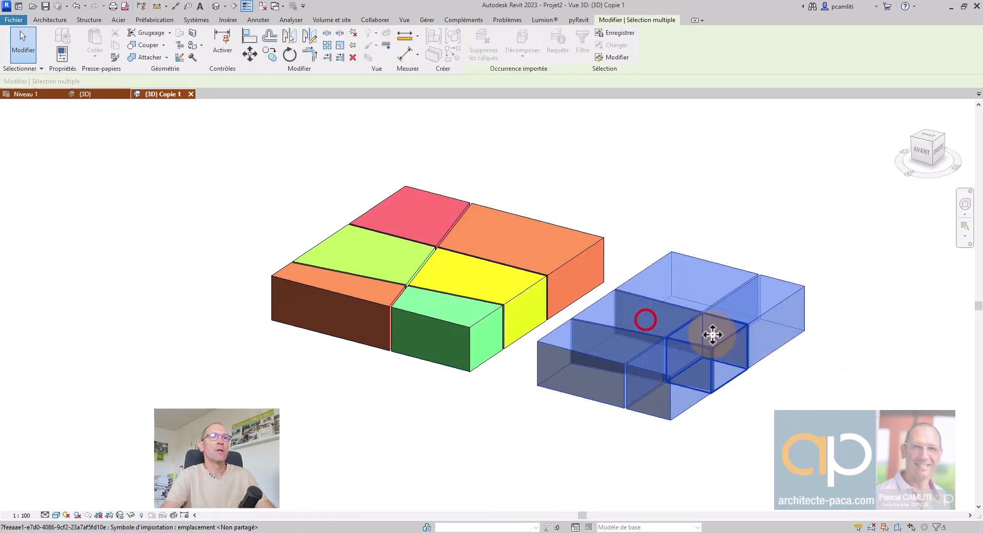
click(532, 256)
mouse_move(528, 245)
mouse_down()
mouse_move(476, 158)
mouse_move(395, 146)
mouse_move(439, 127)
mouse_up()
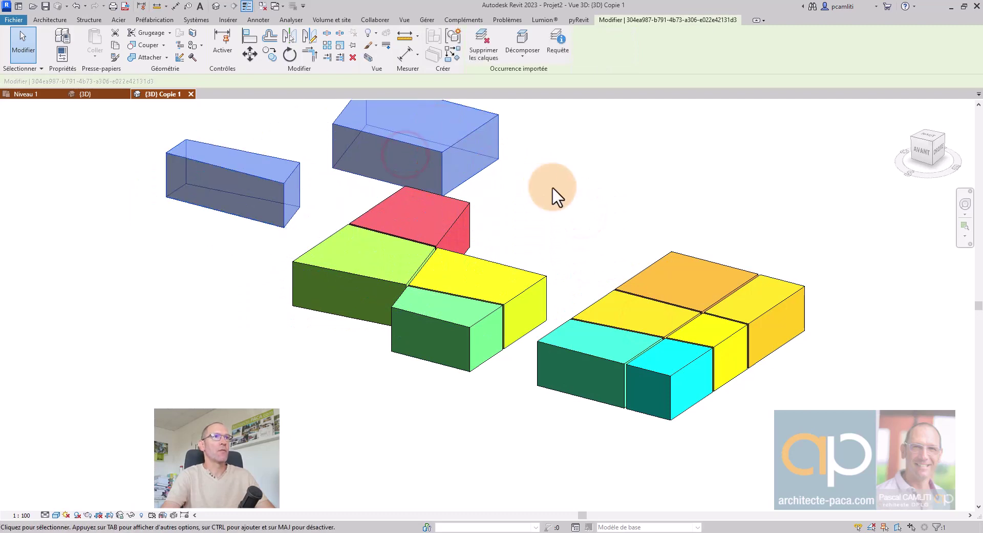
shift+middle_drag(564, 207, 530, 289)
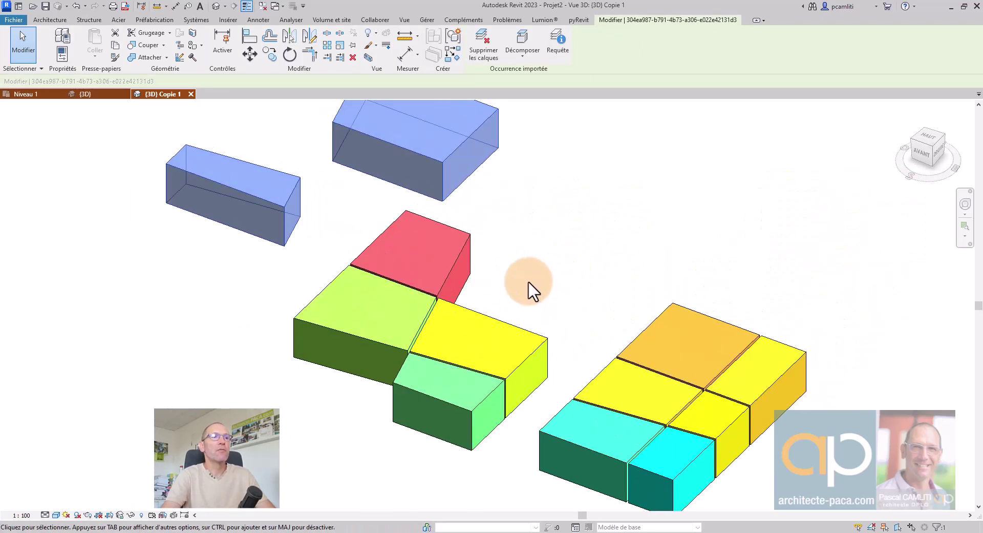
key(ctrl+z)
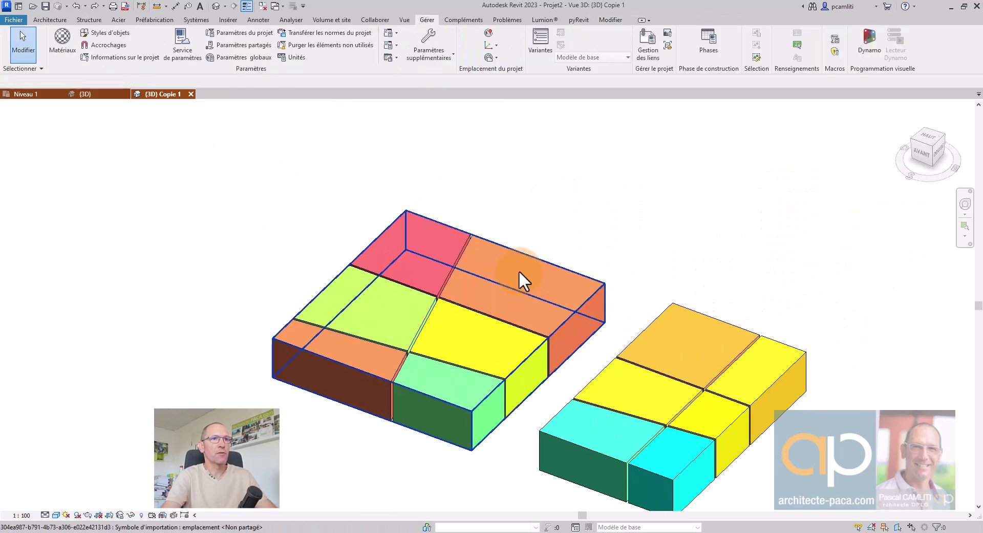
key(ctrl+z)
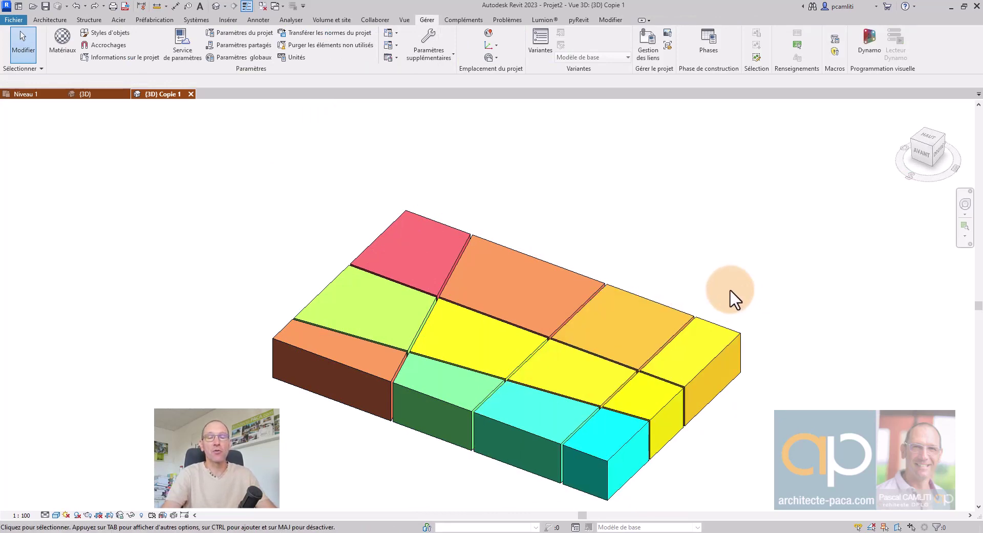
middle_drag(808, 272, 871, 252)
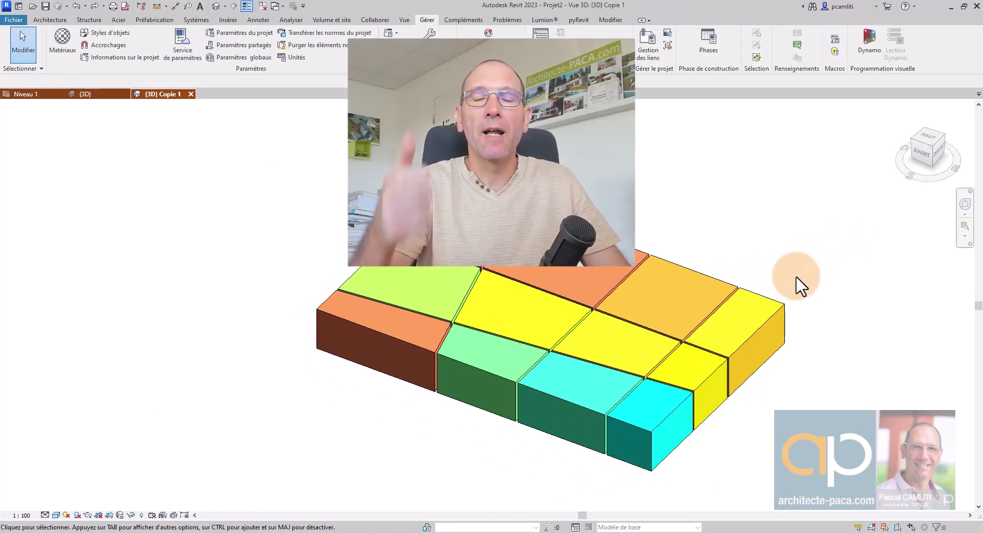